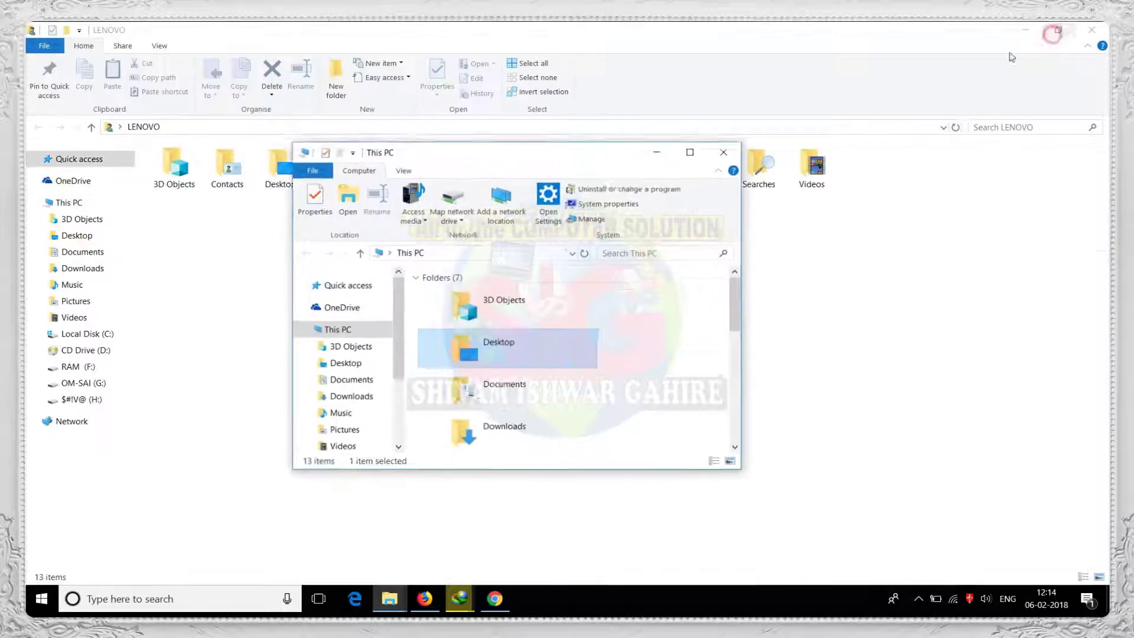
# Restore the maximized LENOVO window to a smaller size and spread the LENOVO, Games Setup and This PC windows apart on the desktop
pyautogui.click(1057, 31)
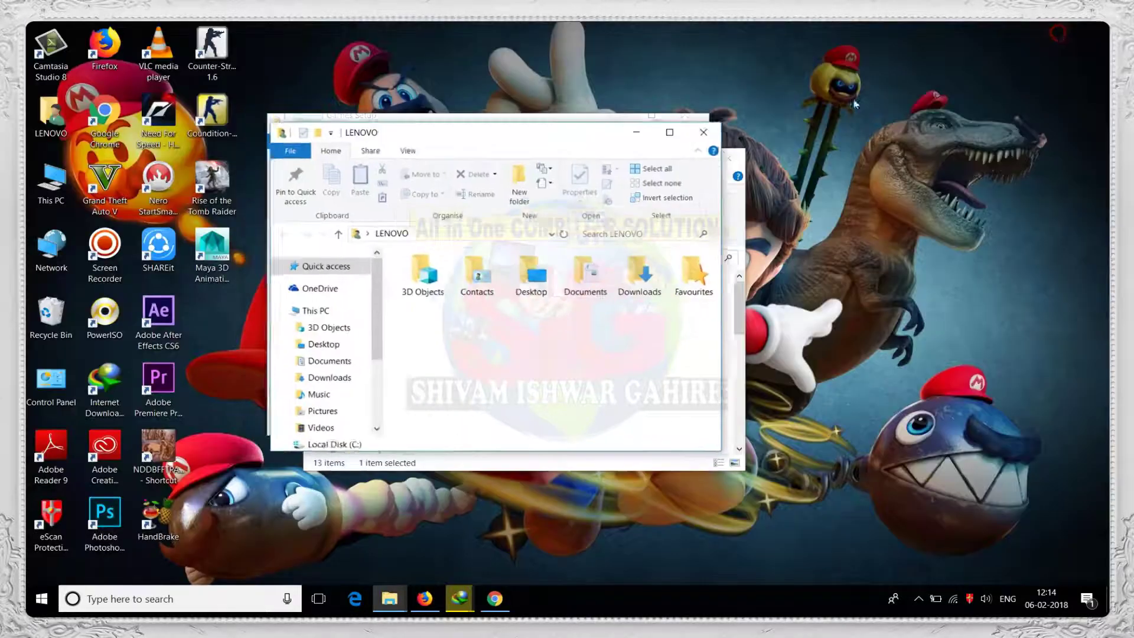
pyautogui.moveTo(531, 133); pyautogui.dragTo(825, 162)
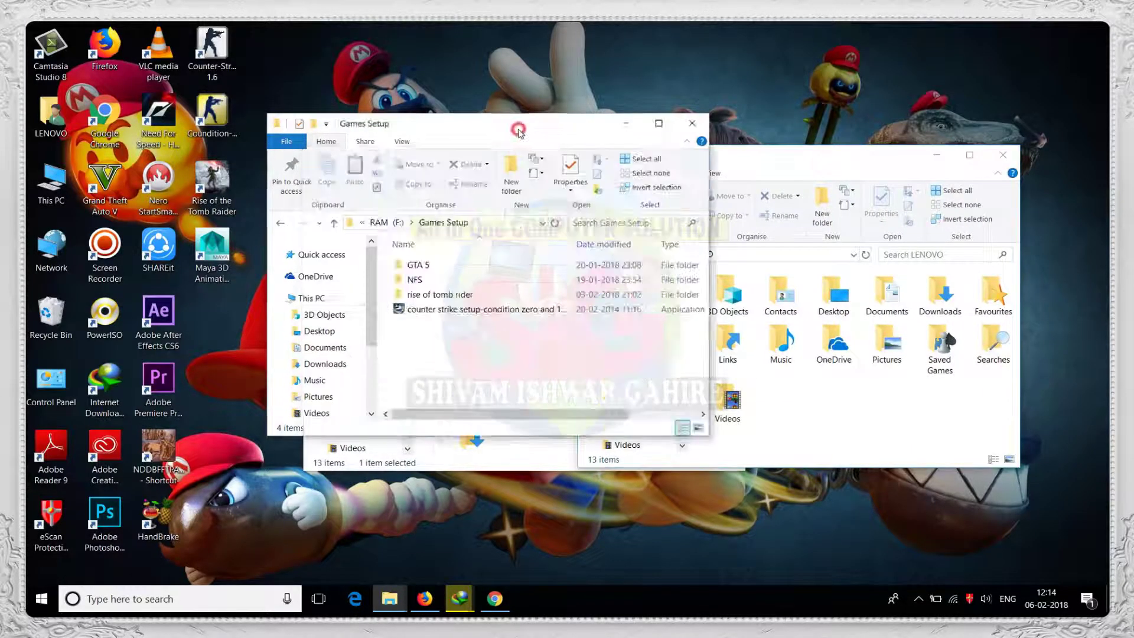
pyautogui.moveTo(539, 121); pyautogui.dragTo(333, 62)
pyautogui.moveTo(529, 166); pyautogui.dragTo(517, 187)
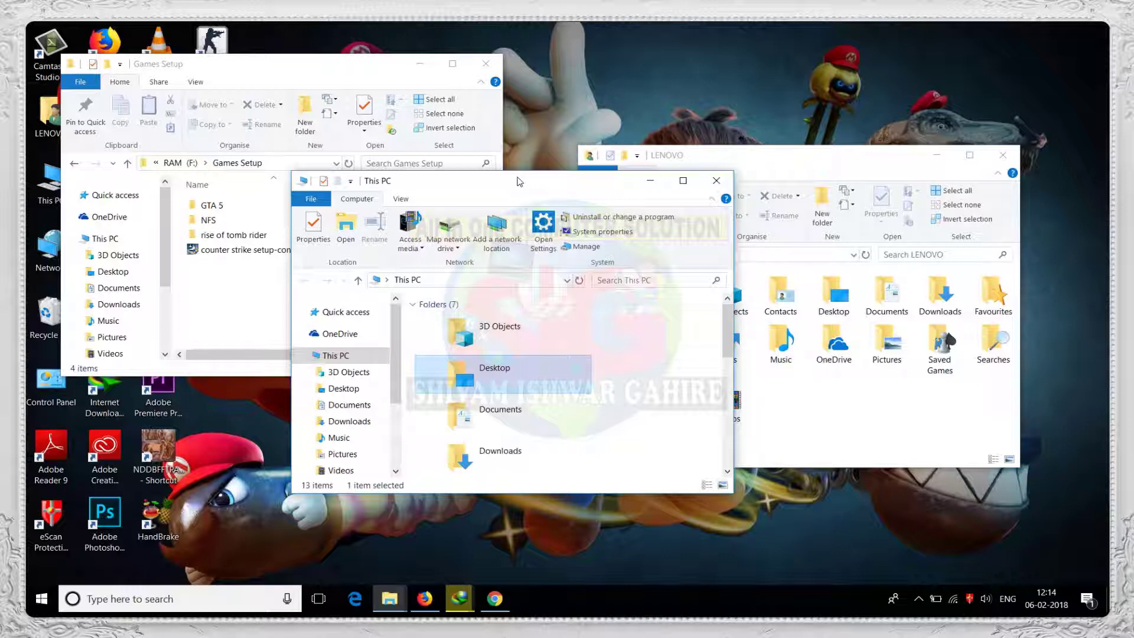
# Shake the This PC window to minimize all other open windows, and shake it again to bring them back
pyautogui.moveTo(461, 179); pyautogui.dragTo(488, 181)
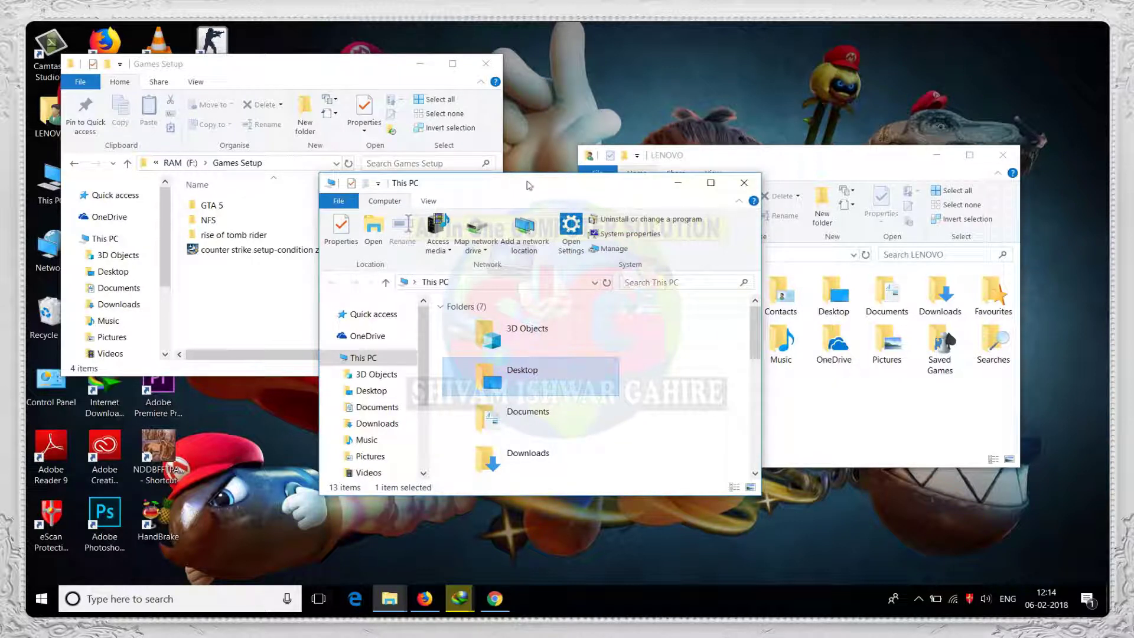
pyautogui.click(527, 183)
pyautogui.moveTo(528, 183); pyautogui.dragTo(555, 120)
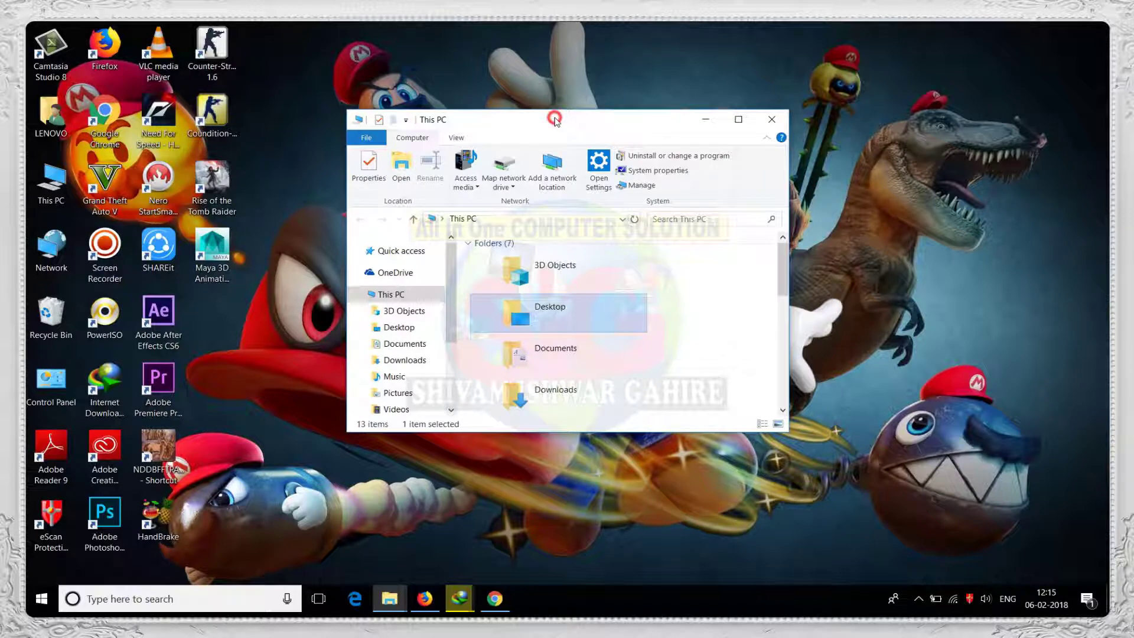
pyautogui.moveTo(555, 120); pyautogui.dragTo(498, 104)
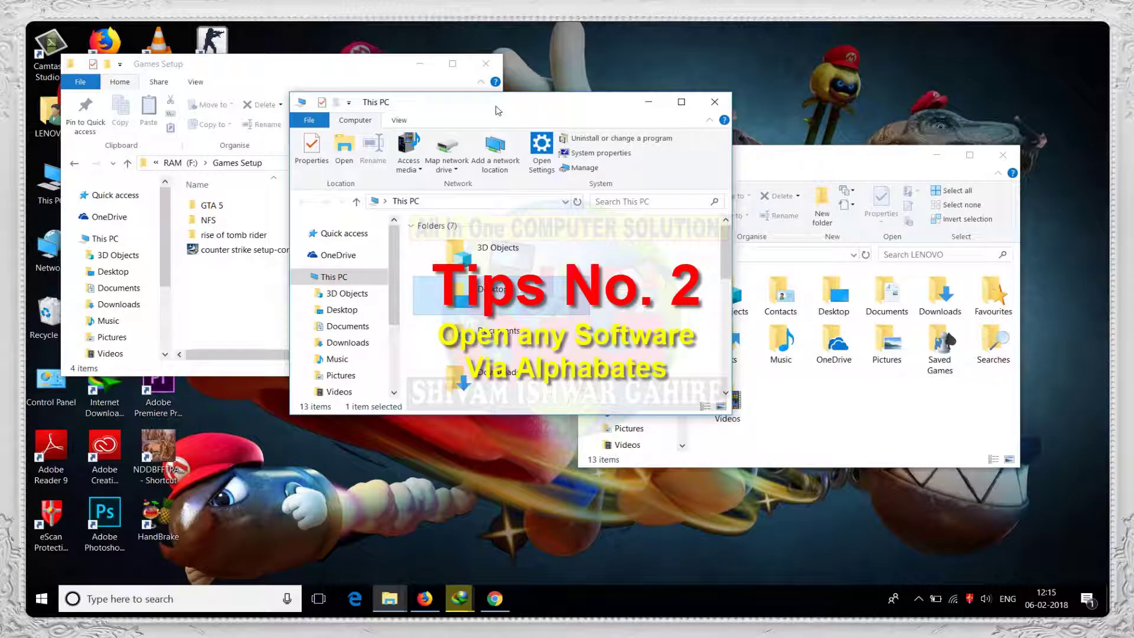
# Close the This PC, Games Setup and LENOVO windows
pyautogui.click(714, 101)
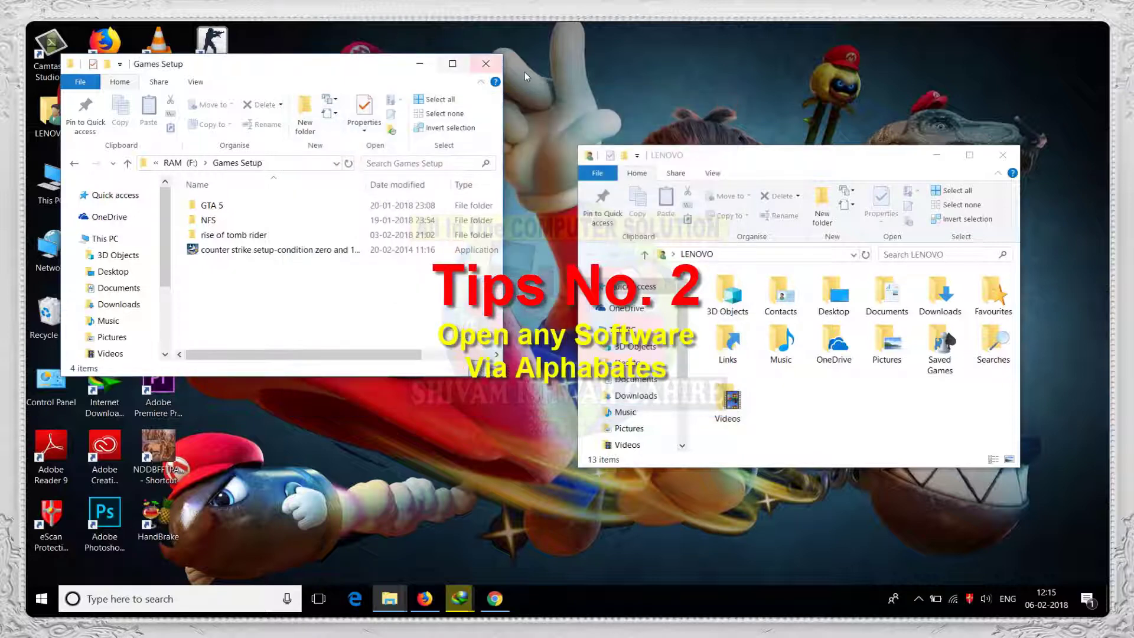
pyautogui.click(486, 64)
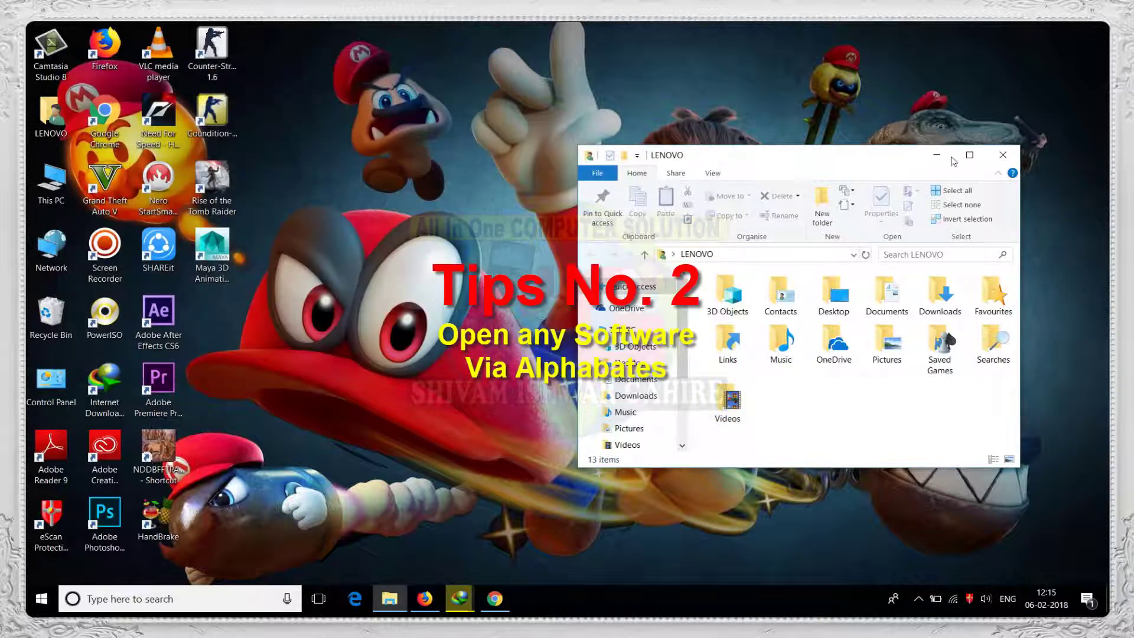
pyautogui.click(993, 164)
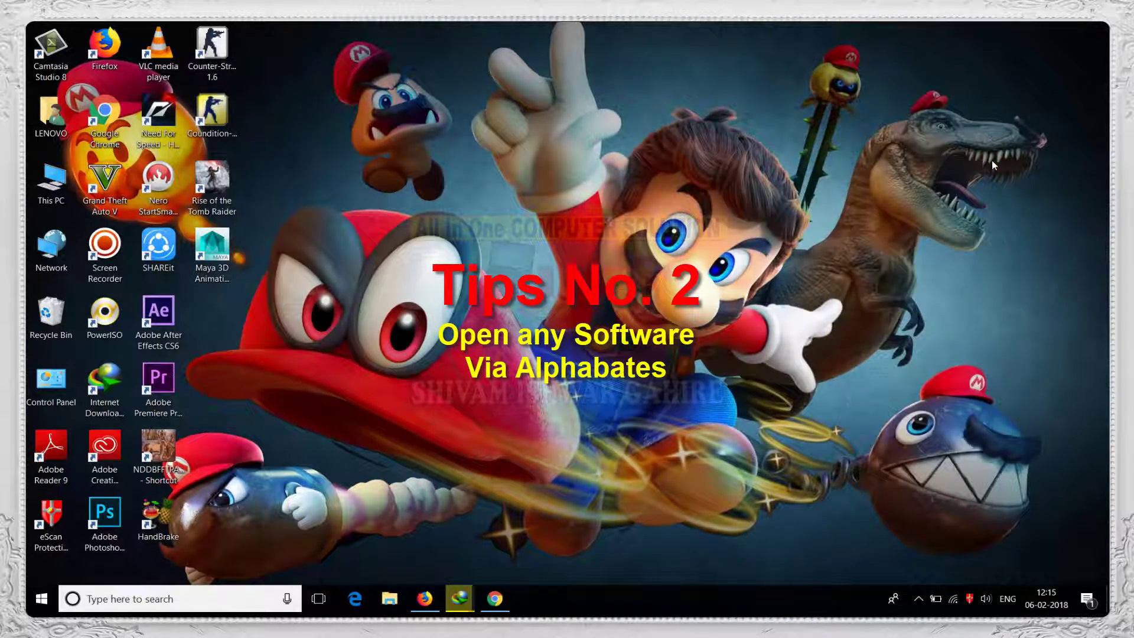
# Look through the alphabetical list of installed apps and its letter headings from A to W
pyautogui.click(41, 598)
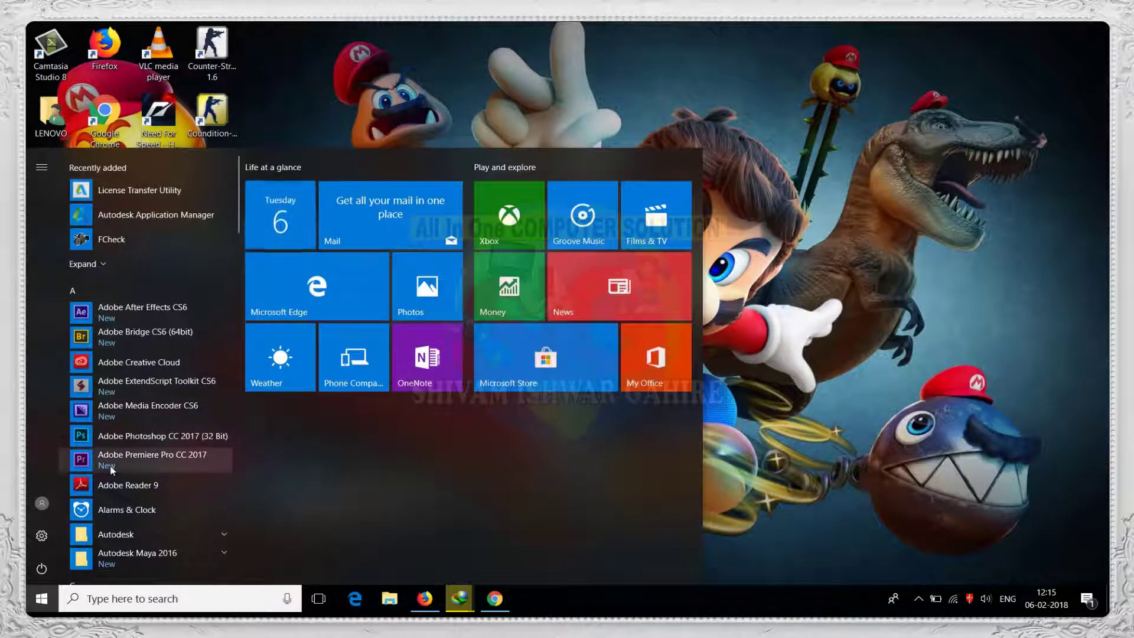
pyautogui.scroll(-3, 111, 469)
pyautogui.scroll(-10, 111, 470)
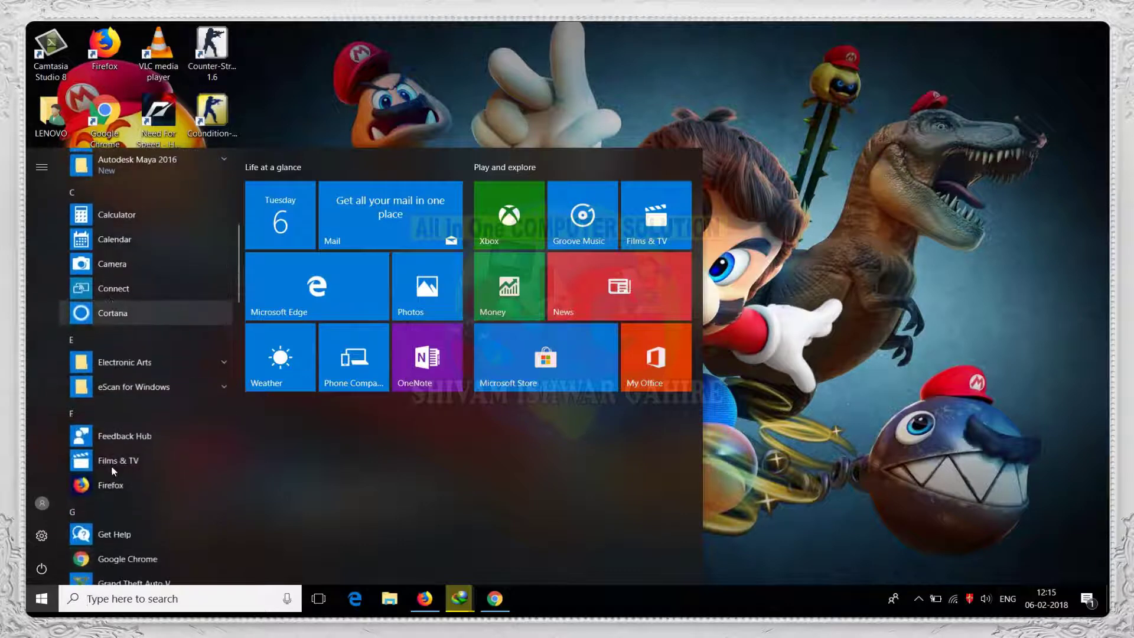
pyautogui.scroll(2, 112, 469)
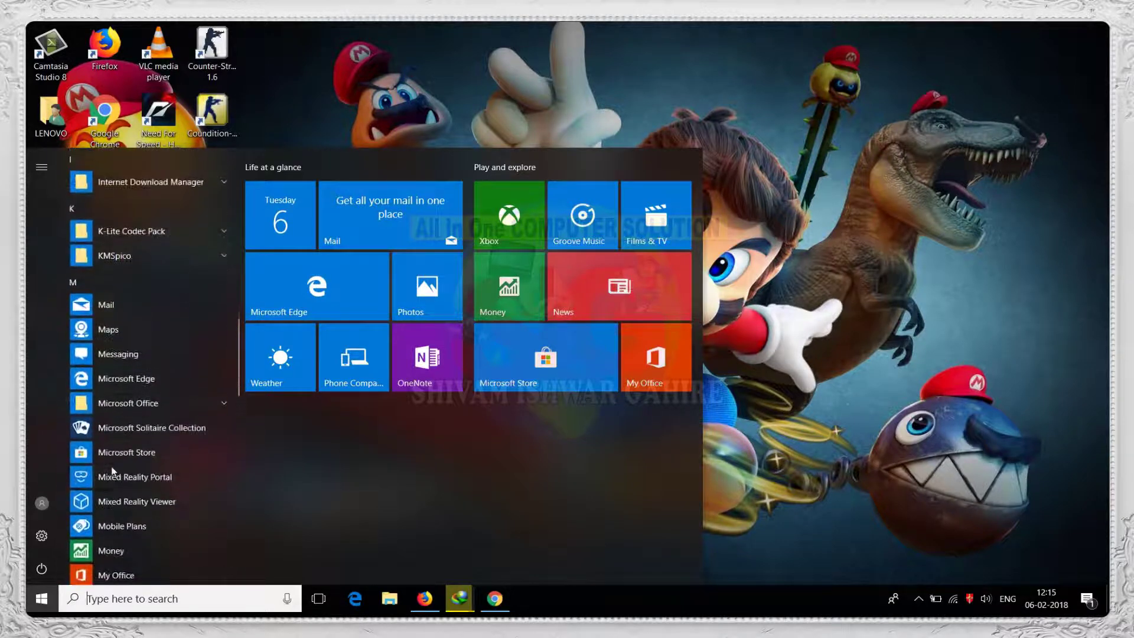
pyautogui.scroll(-6, 111, 470)
pyautogui.scroll(6, 111, 470)
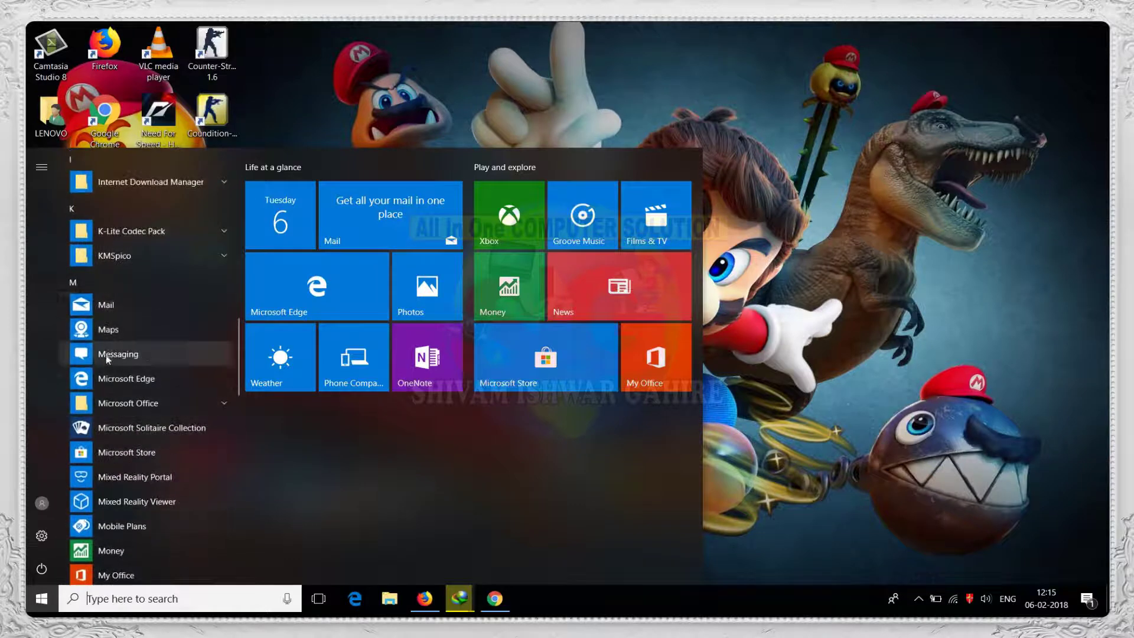
pyautogui.scroll(-1, 116, 544)
pyautogui.scroll(-7, 115, 544)
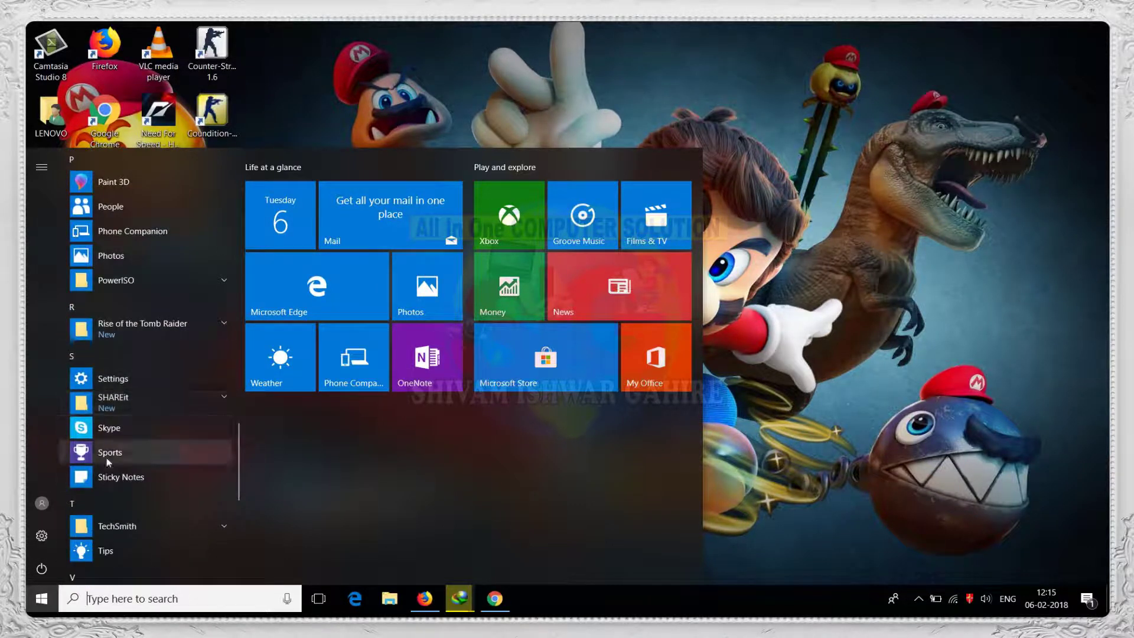
pyautogui.scroll(-2, 104, 496)
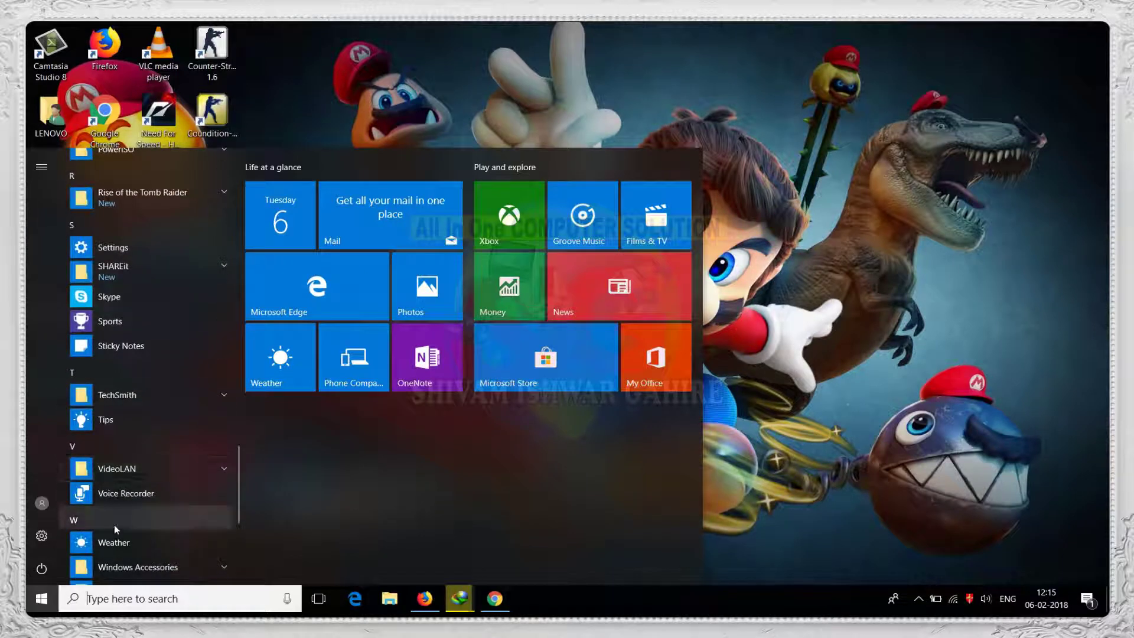
pyautogui.scroll(8, 114, 484)
pyautogui.scroll(10, 113, 483)
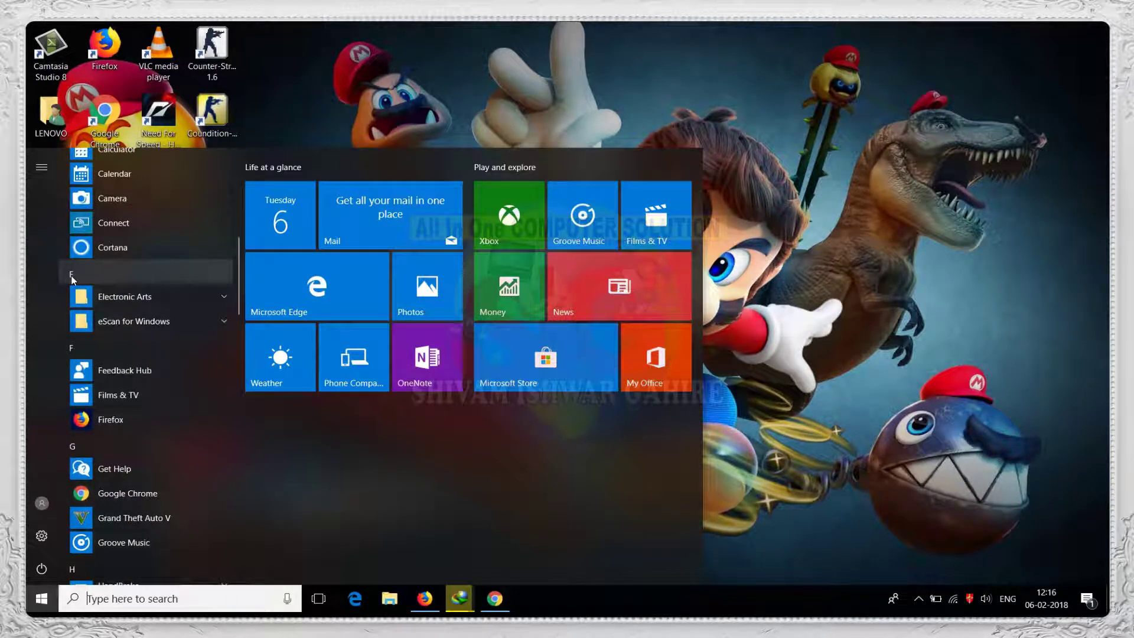
pyautogui.scroll(2, 73, 279)
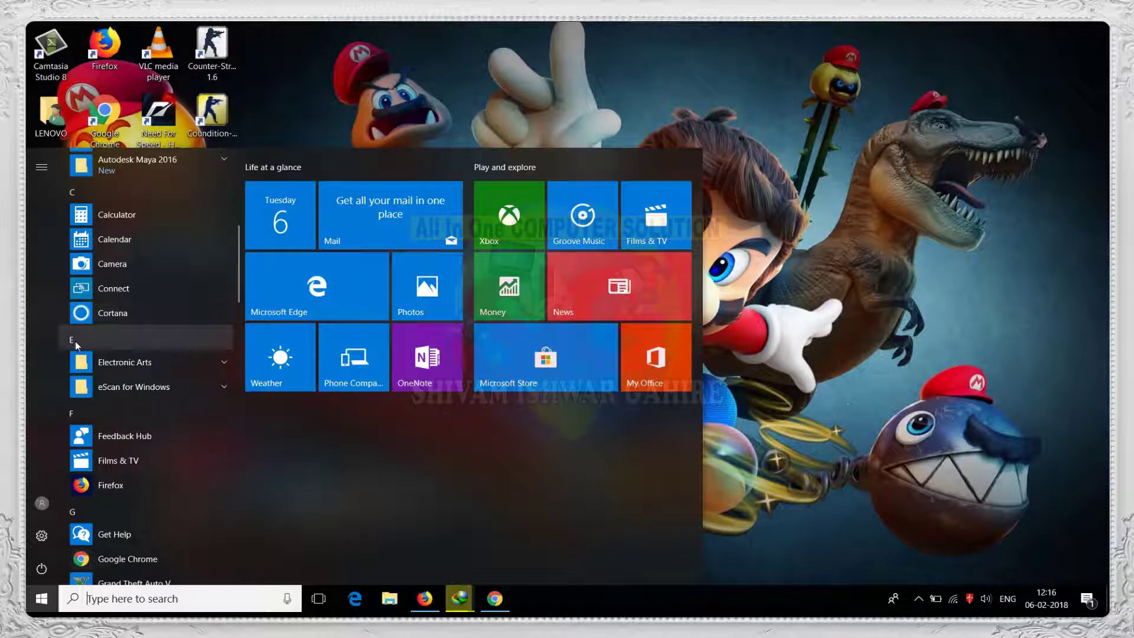
# Use the alphabet index of the app list to jump to the M apps and the A apps, and close the list
pyautogui.click(76, 511)
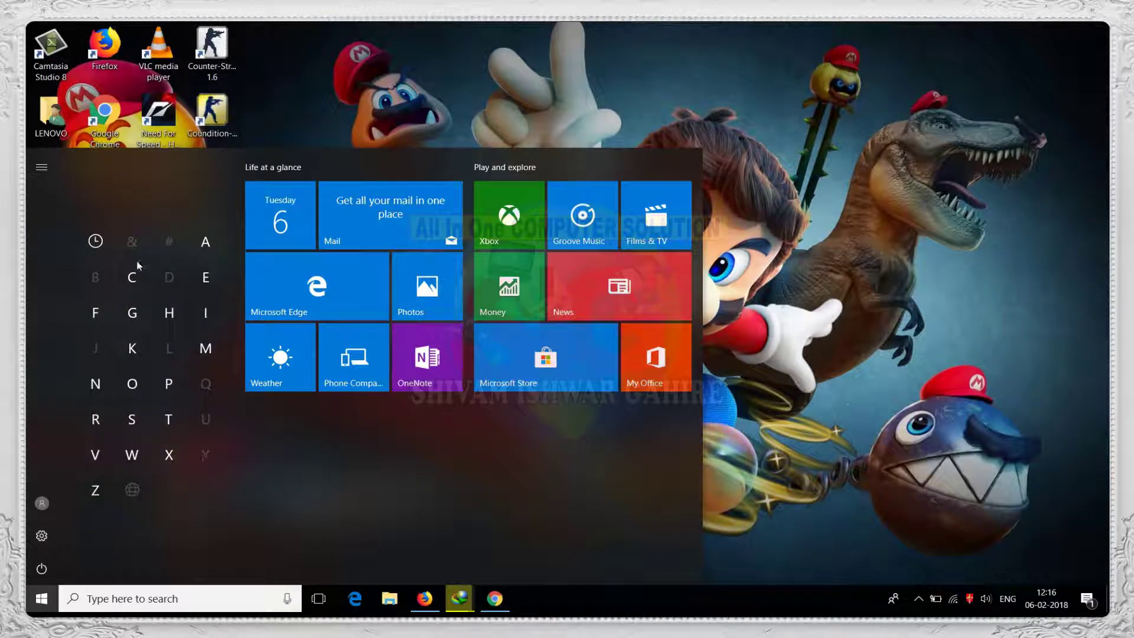
pyautogui.click(200, 351)
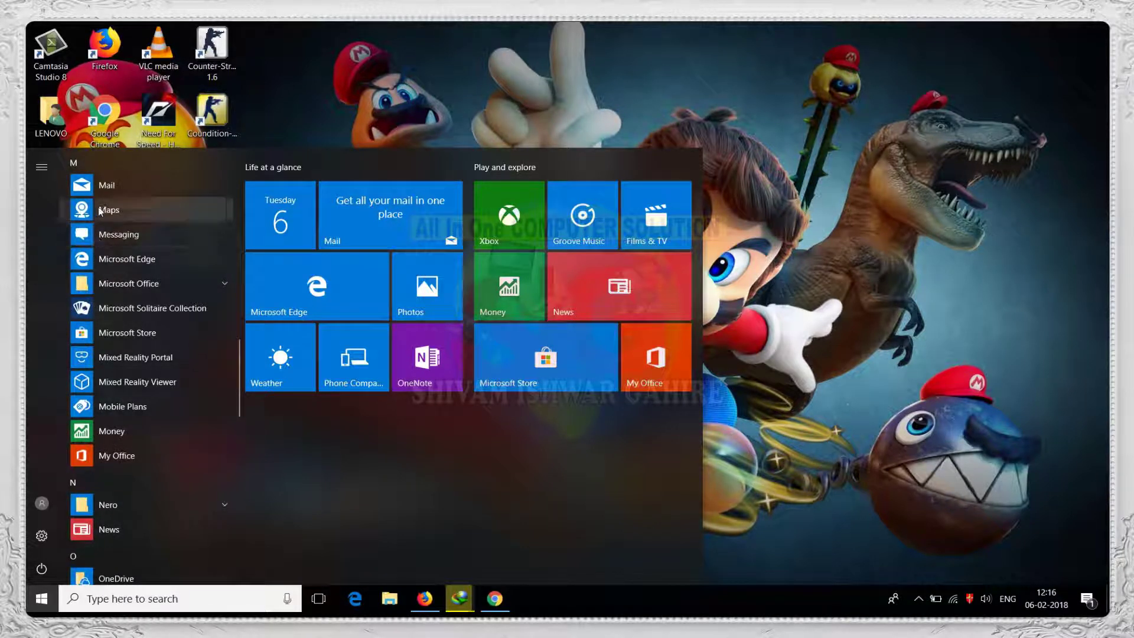
pyautogui.click(74, 163)
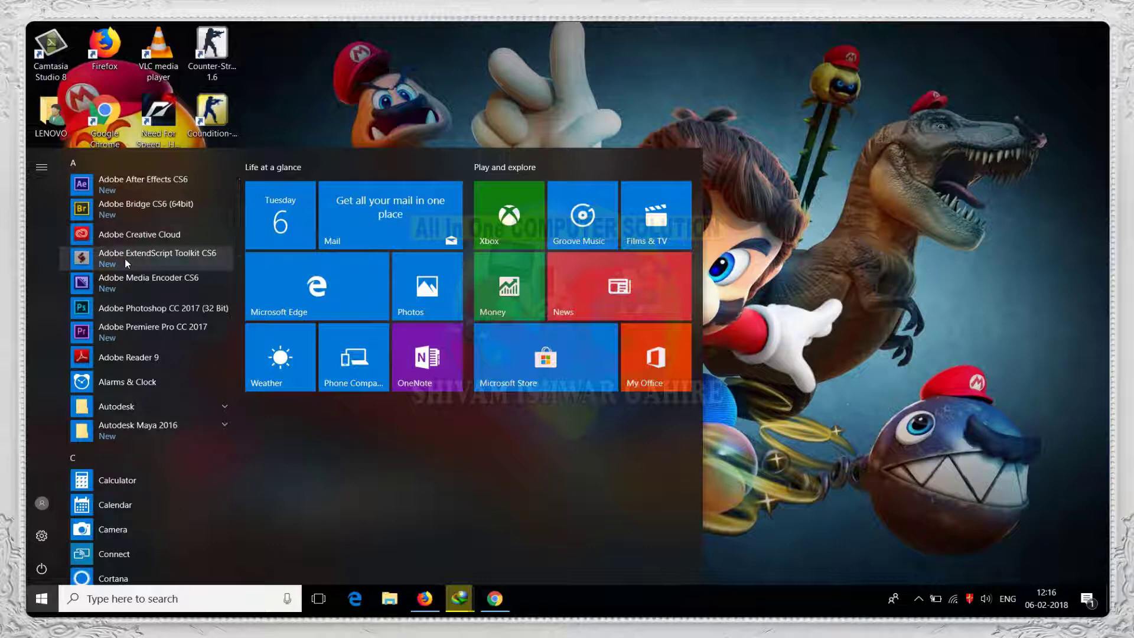
pyautogui.click(836, 126)
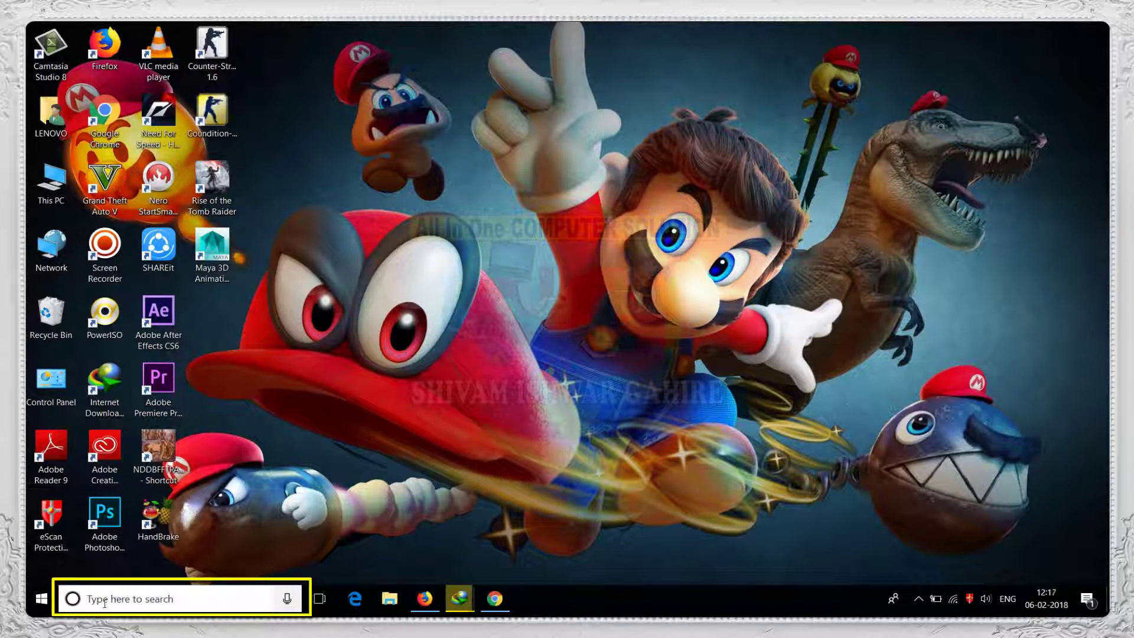
pyautogui.click(144, 600)
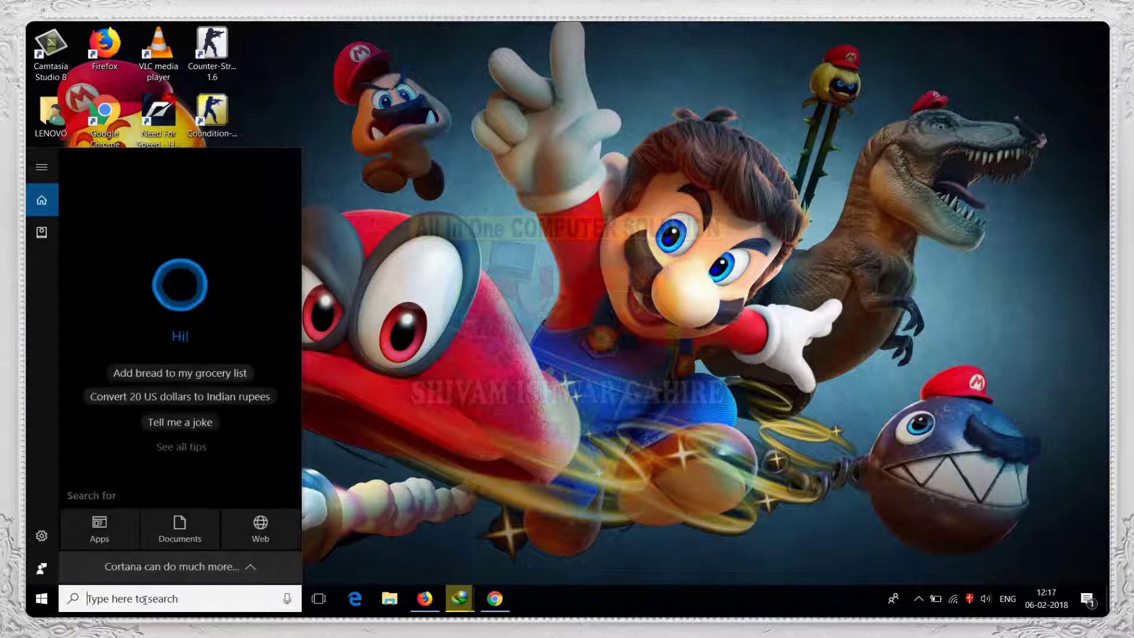
pyautogui.write('2+2')
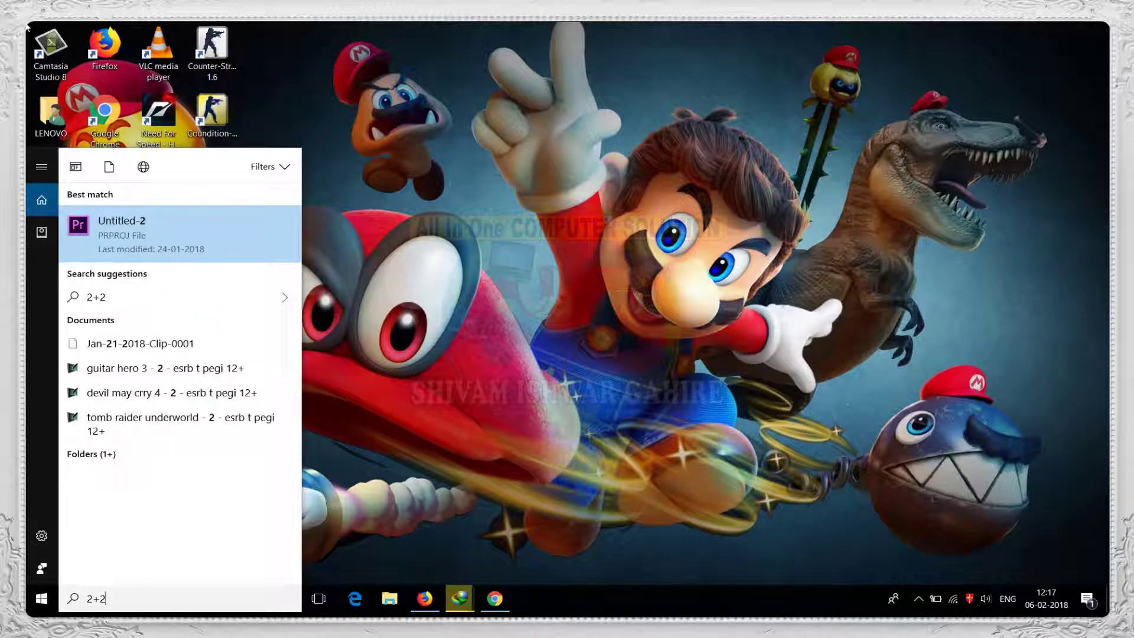
pyautogui.click(921, 601)
pyautogui.click(921, 601)
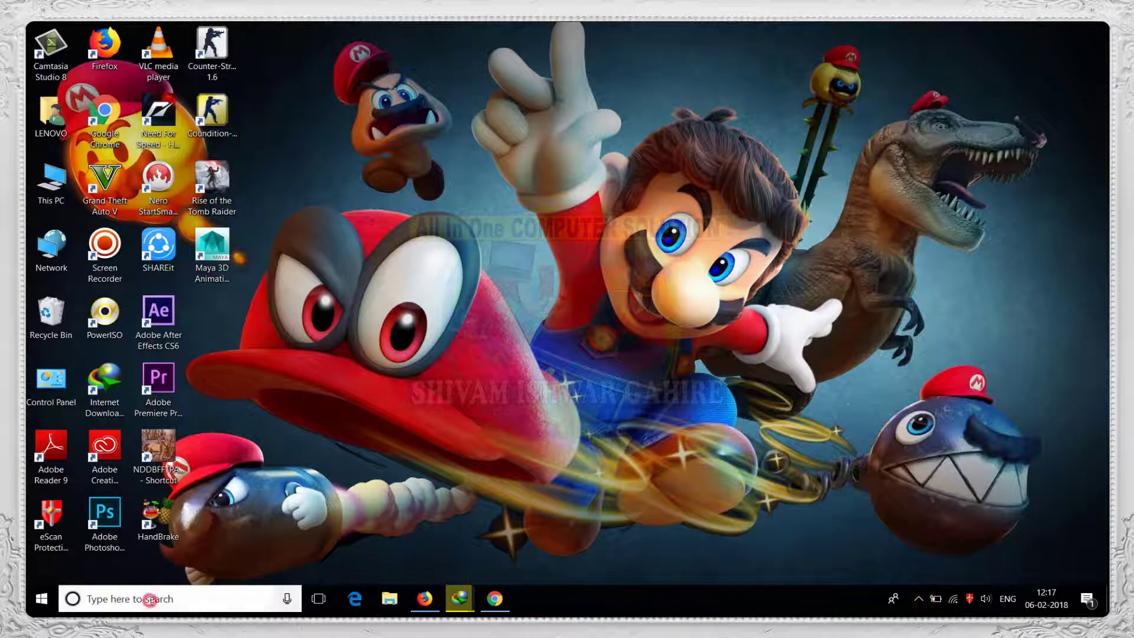
# Calculate 2+2 with the Windows search, view the web result for it, and close the search
pyautogui.click(149, 599)
pyautogui.write('2+2')
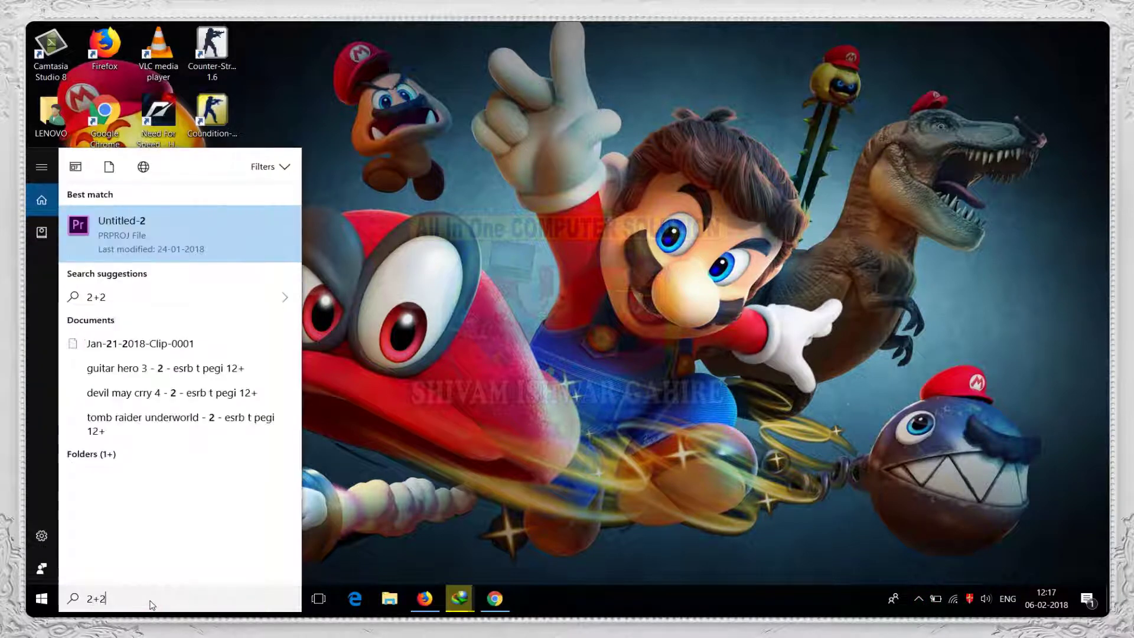
pyautogui.click(284, 301)
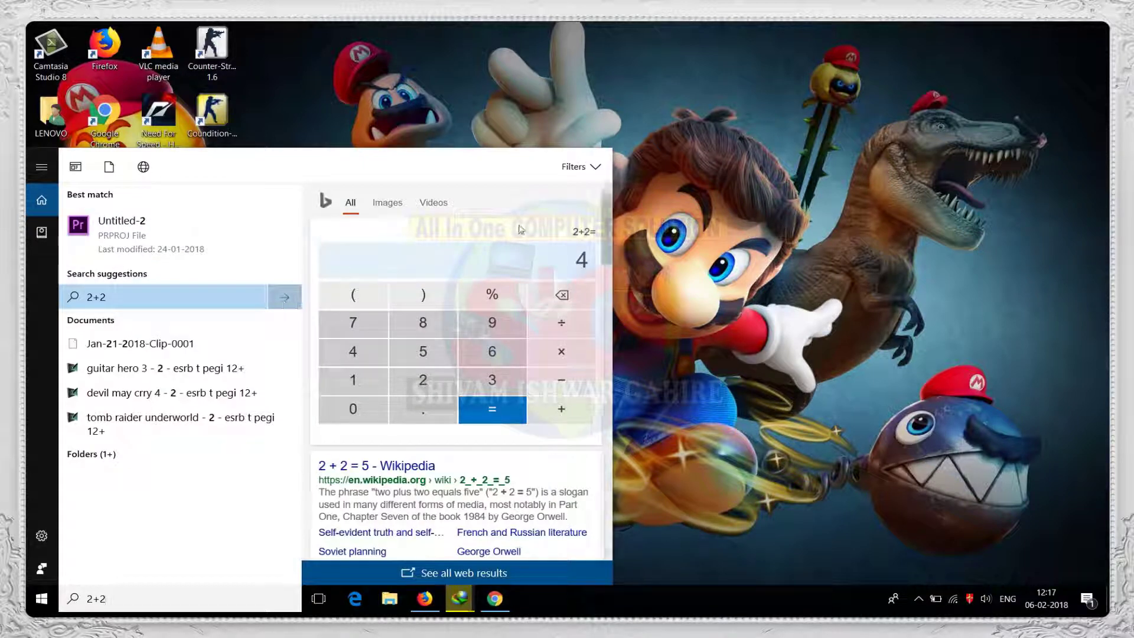
pyautogui.press('Escape')
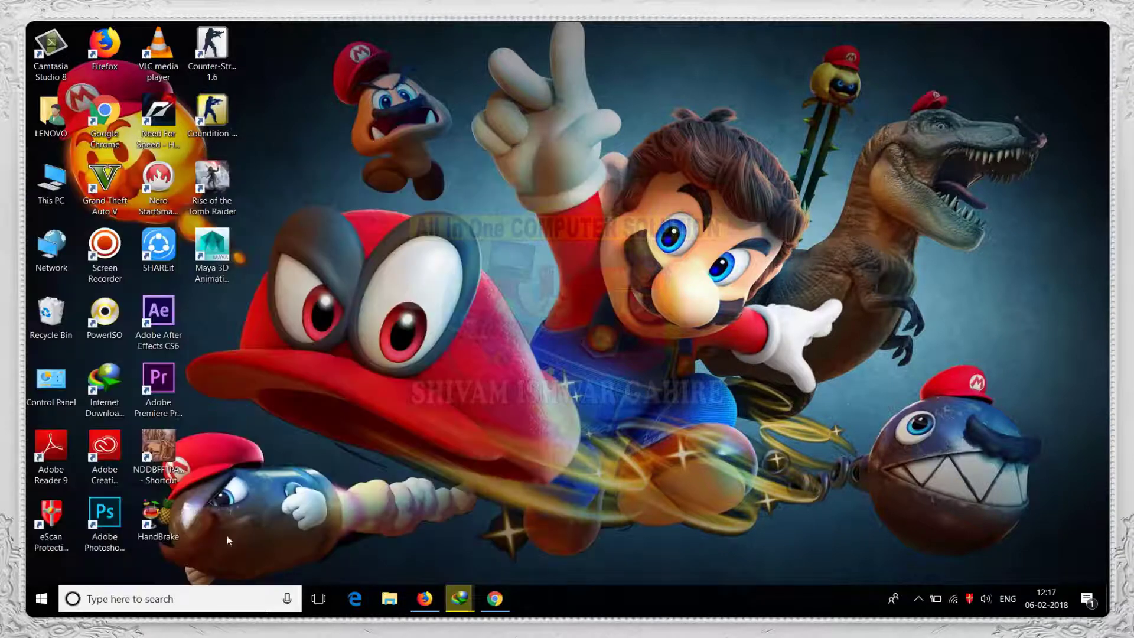
# Calculate 5+5 with the Windows search, view its web result, and close the search
pyautogui.click(125, 602)
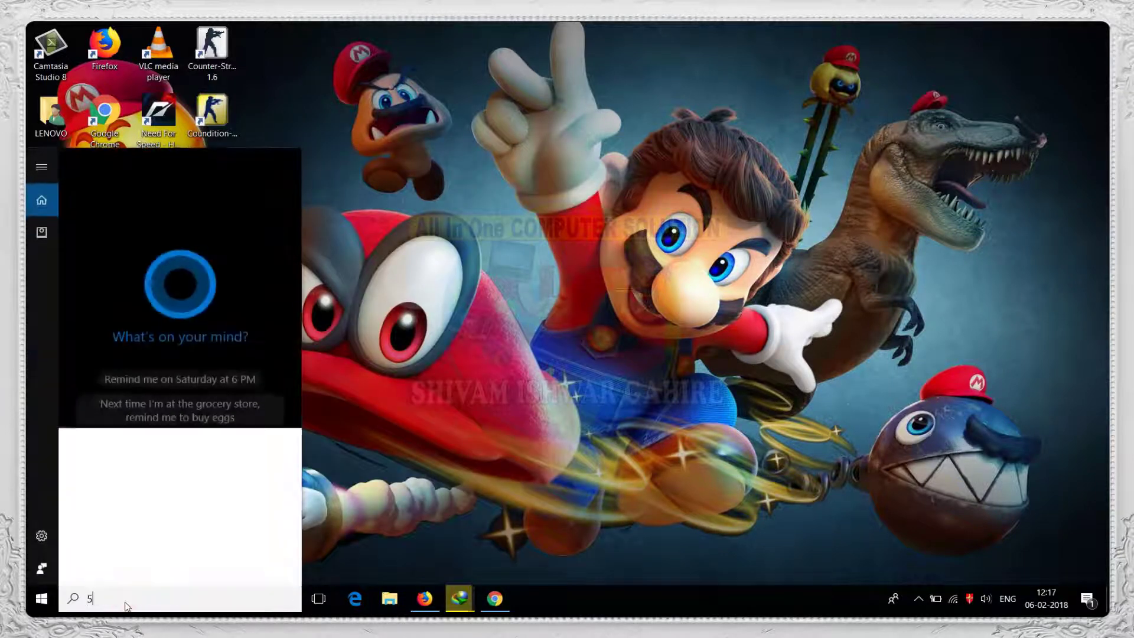
pyautogui.write('5+5')
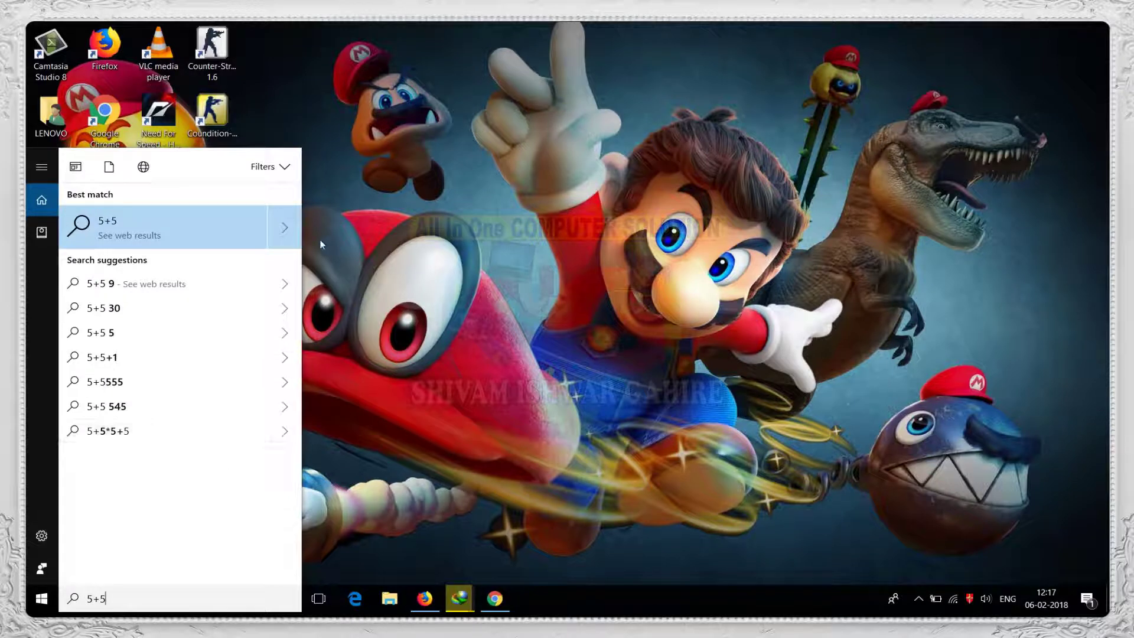
pyautogui.click(286, 227)
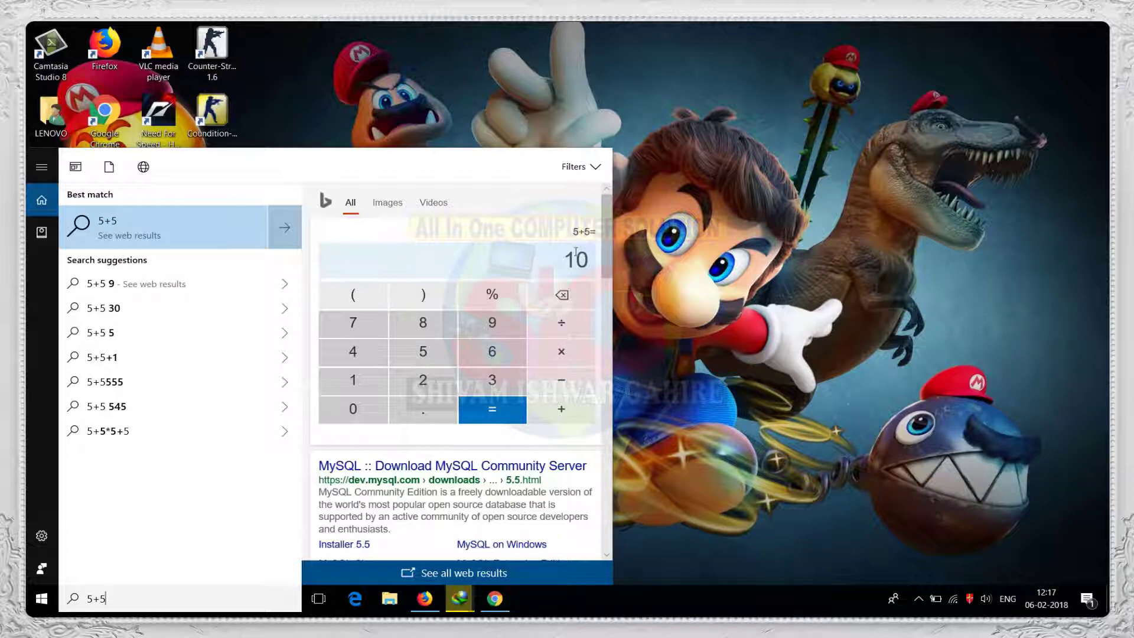
pyautogui.click(665, 230)
# Look up the currency conversion "1 $ to inr" in the Windows search and clear the query
pyautogui.click(185, 599)
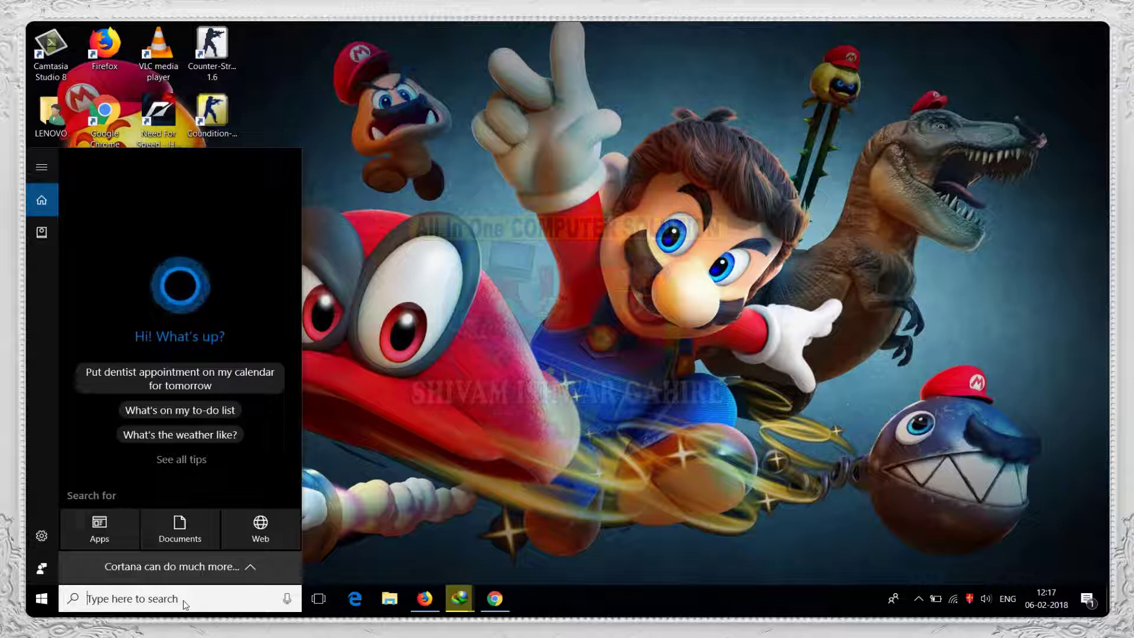
pyautogui.write('1')
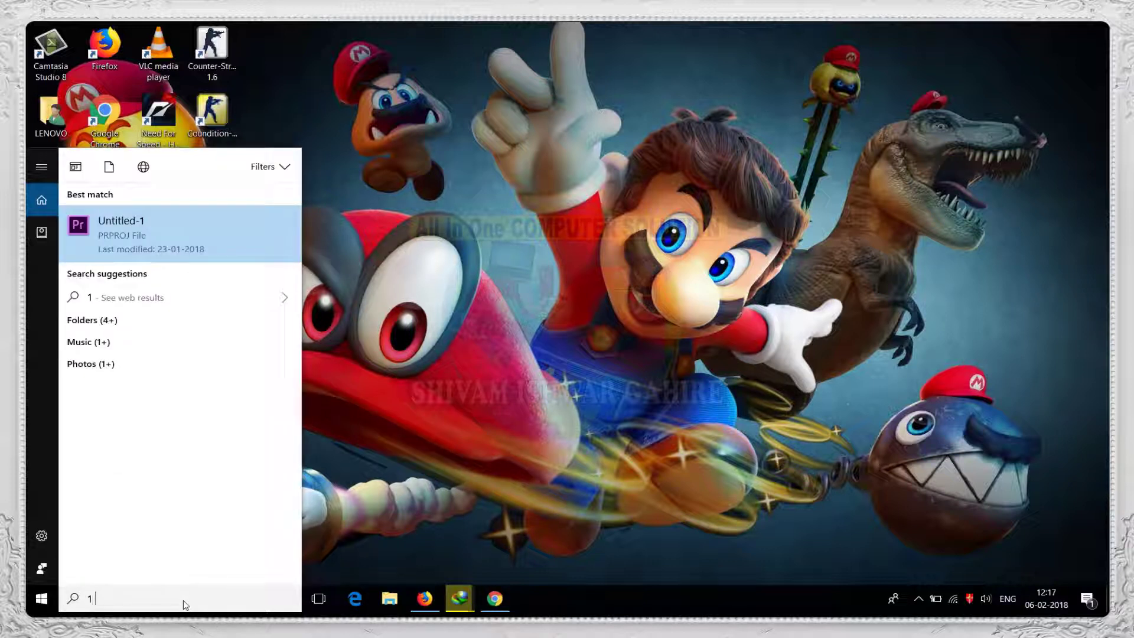
pyautogui.write(' $')
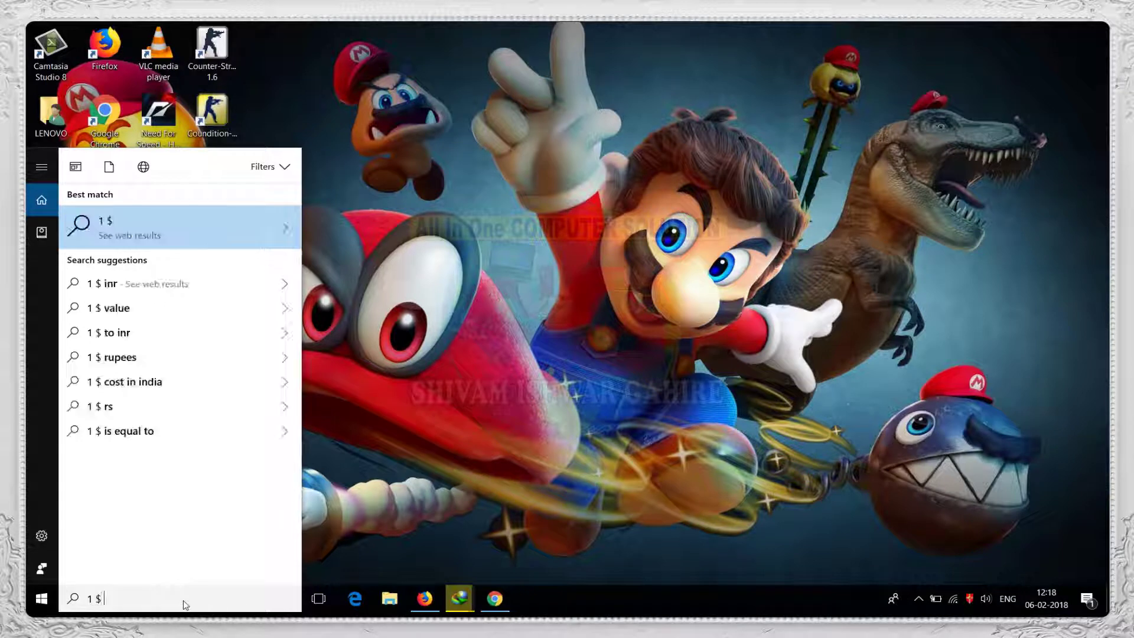
pyautogui.write(' to inr')
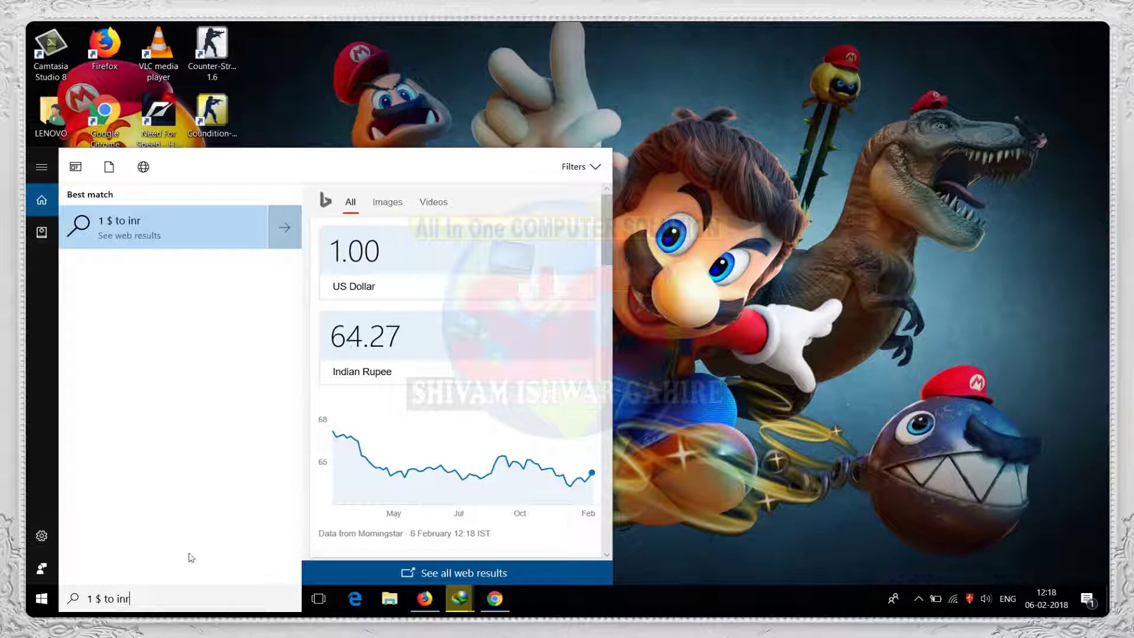
pyautogui.moveTo(131, 598); pyautogui.dragTo(66, 598)
pyautogui.press('BackSpace')
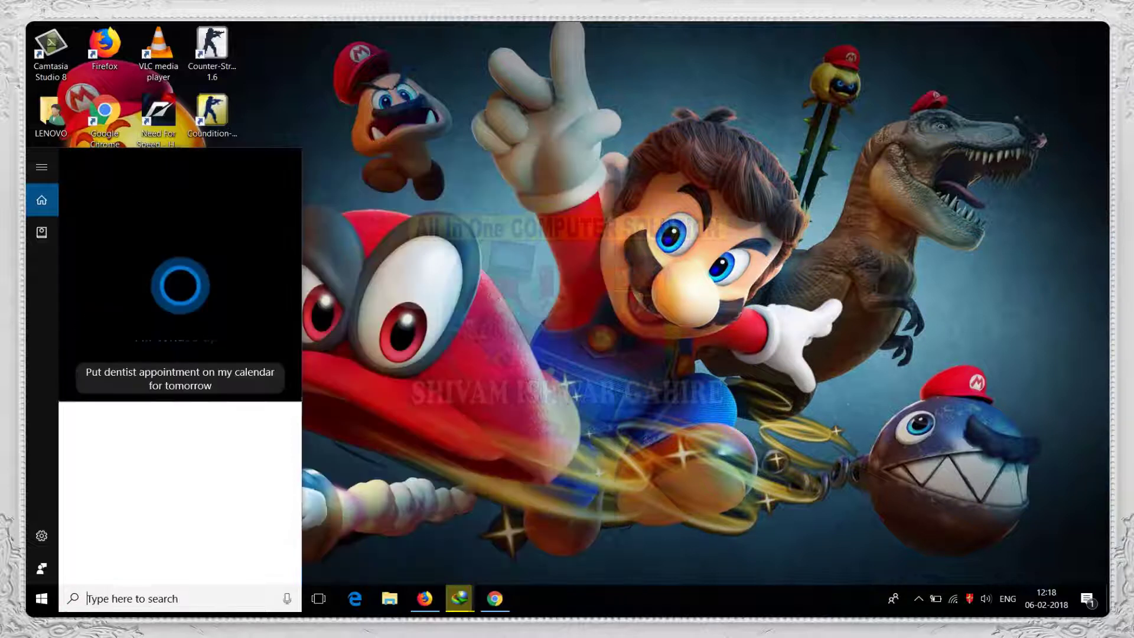
# Calculate 2-1 with the Windows search, view the web result for it, and close the search
pyautogui.write('2-1')
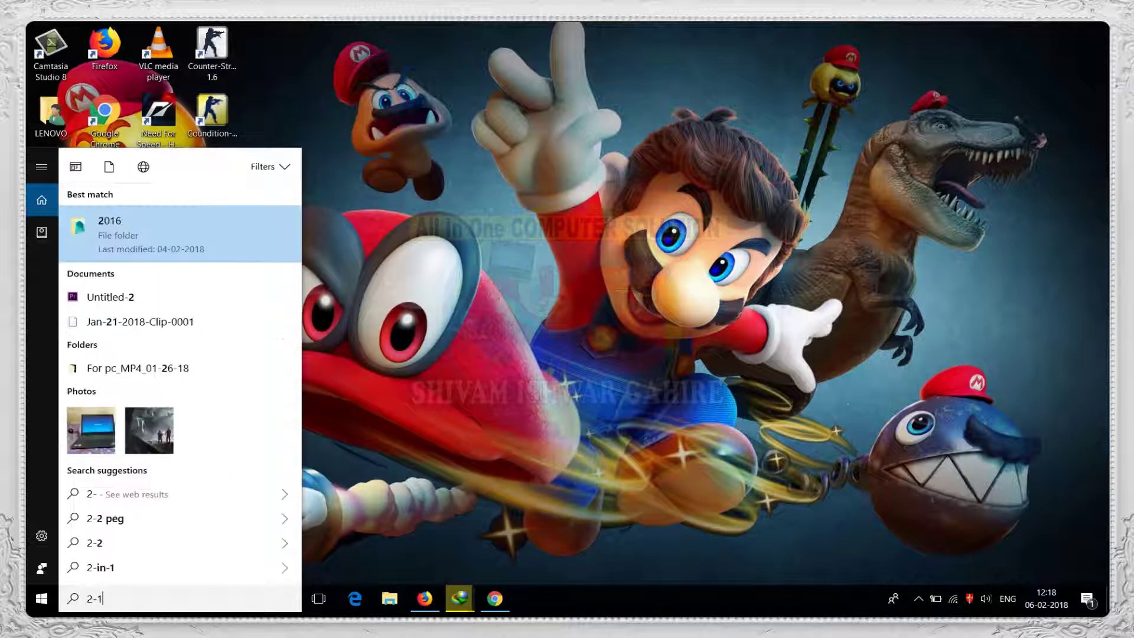
pyautogui.click(294, 225)
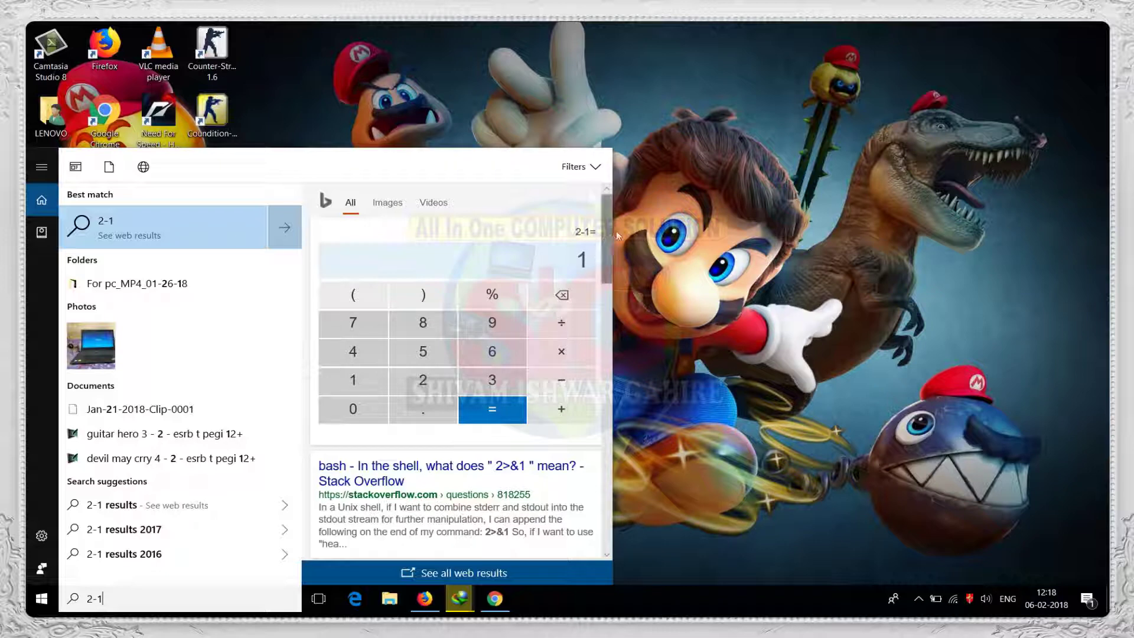
pyautogui.click(694, 196)
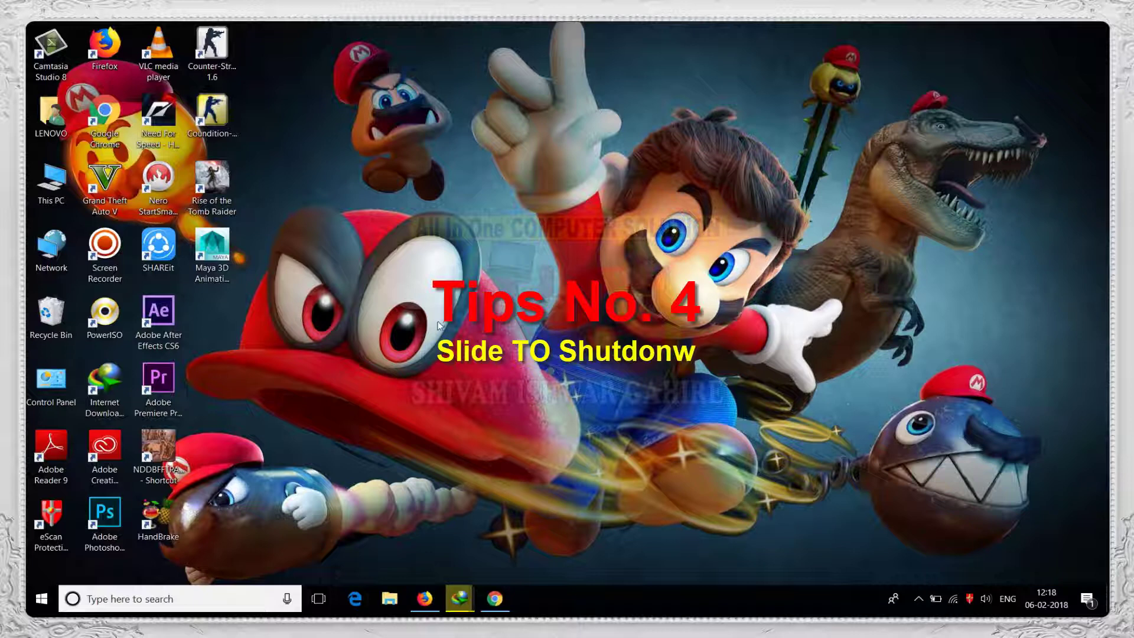
# Show the regular shut-down option among the Start menu's power choices, and close the menu without choosing it
pyautogui.click(41, 598)
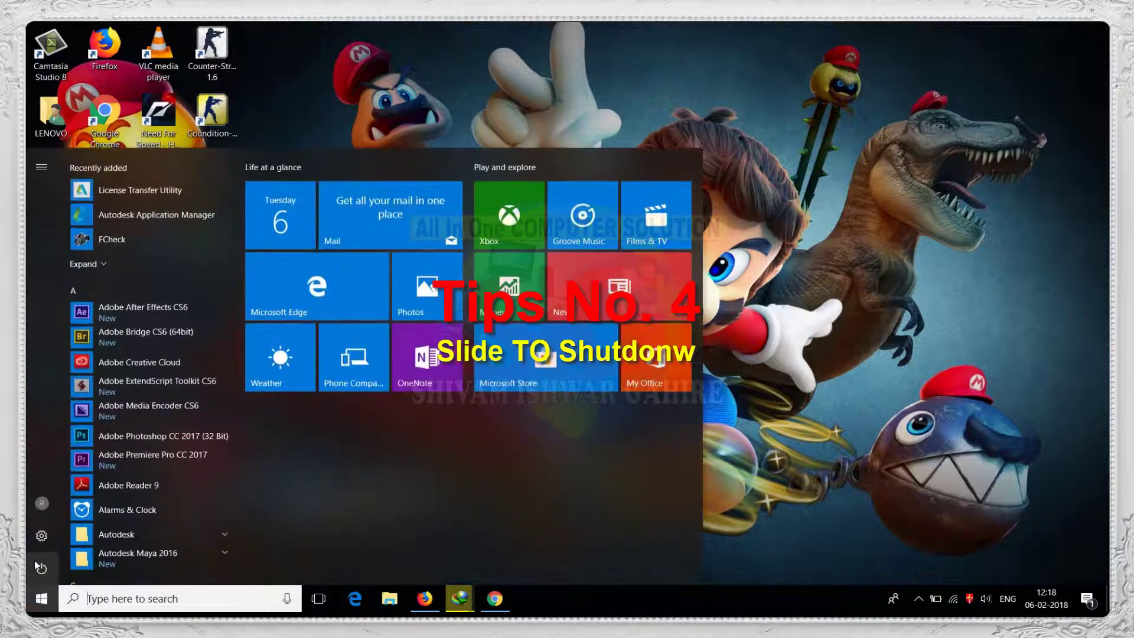
pyautogui.click(39, 566)
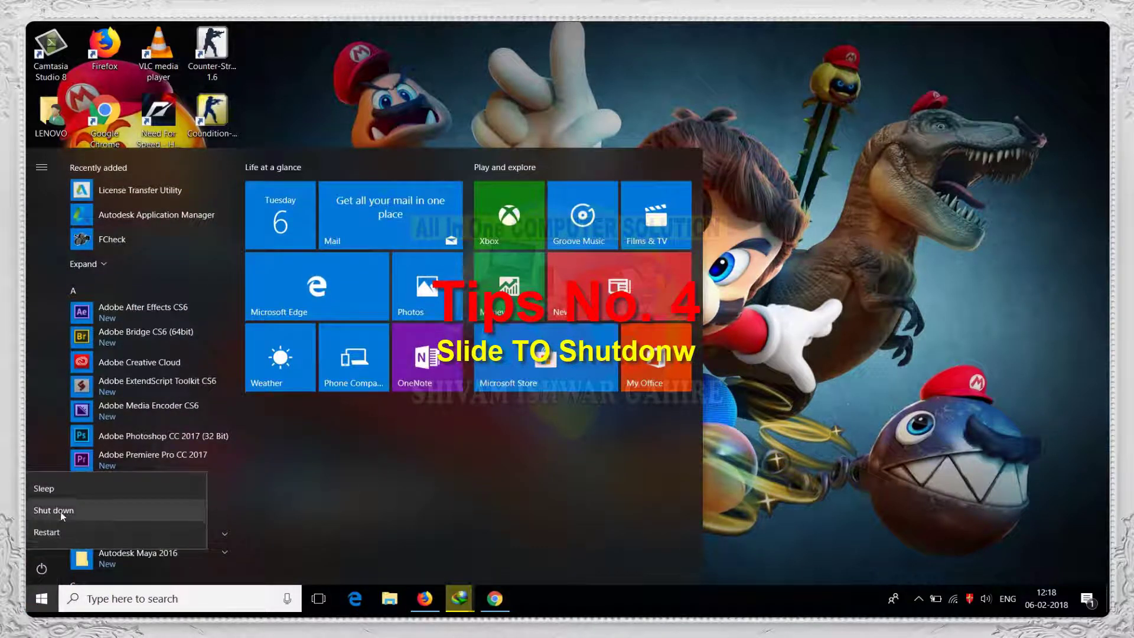
pyautogui.click(865, 253)
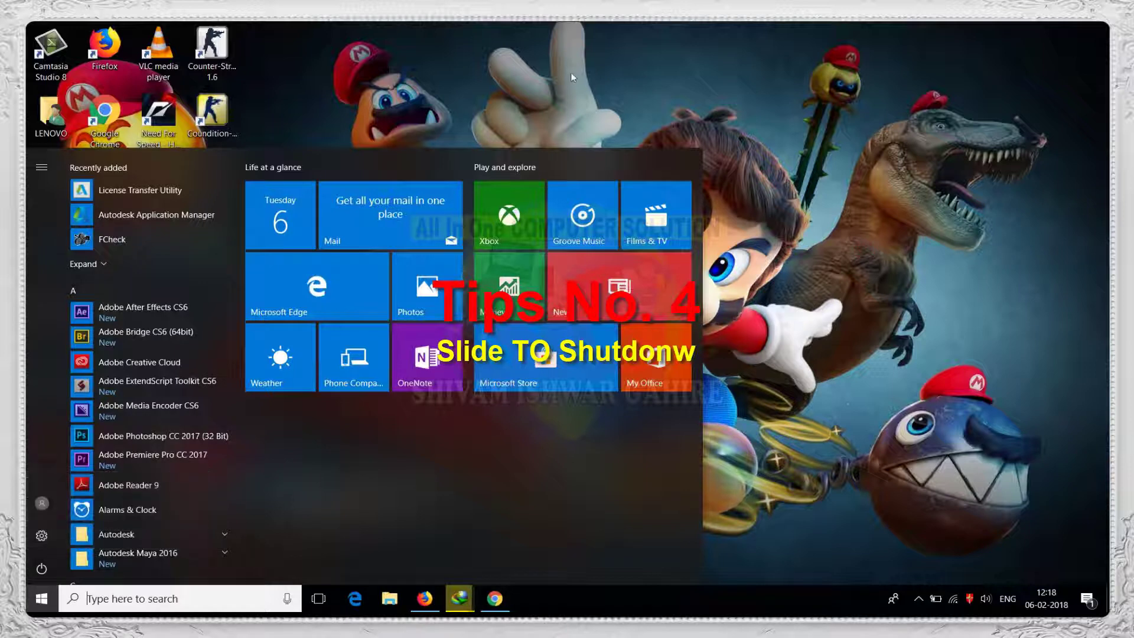
pyautogui.click(568, 72)
pyautogui.rightClick(569, 72)
pyautogui.click(610, 116)
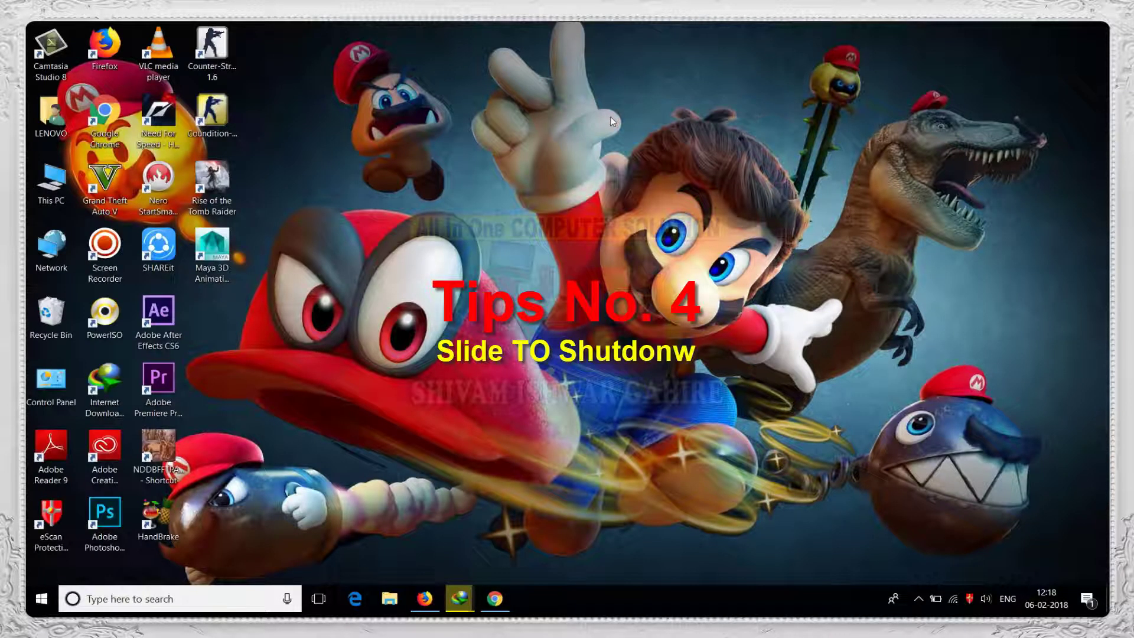
pyautogui.rightClick(610, 116)
pyautogui.click(654, 158)
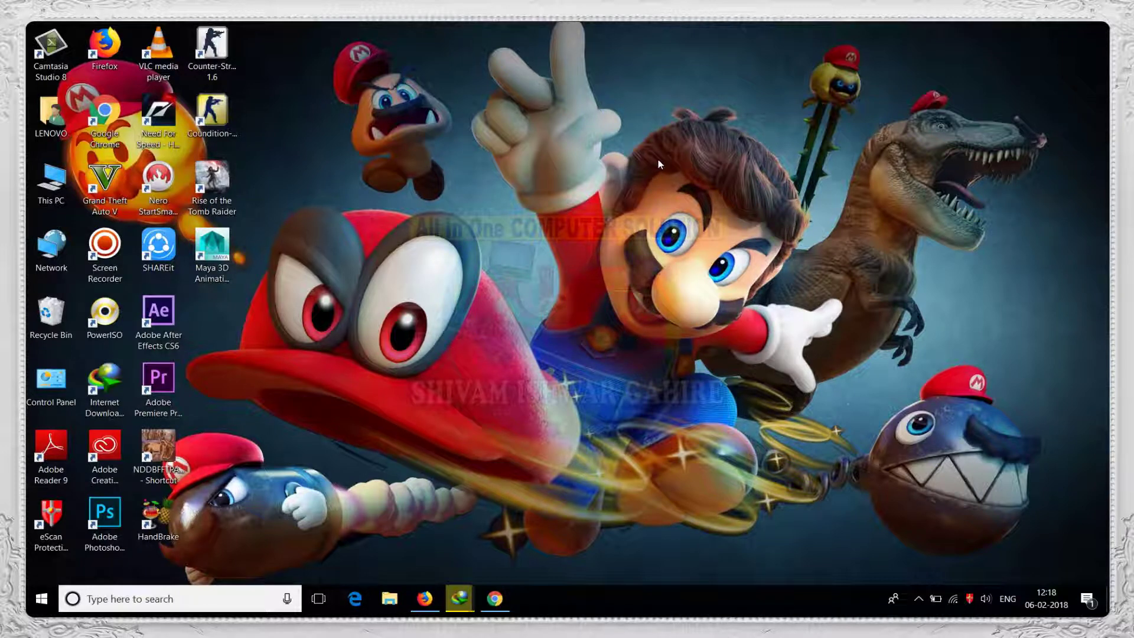
# Start a new desktop shortcut with "Slidetoshutdown" as the item location and continue to its naming
pyautogui.rightClick(657, 159)
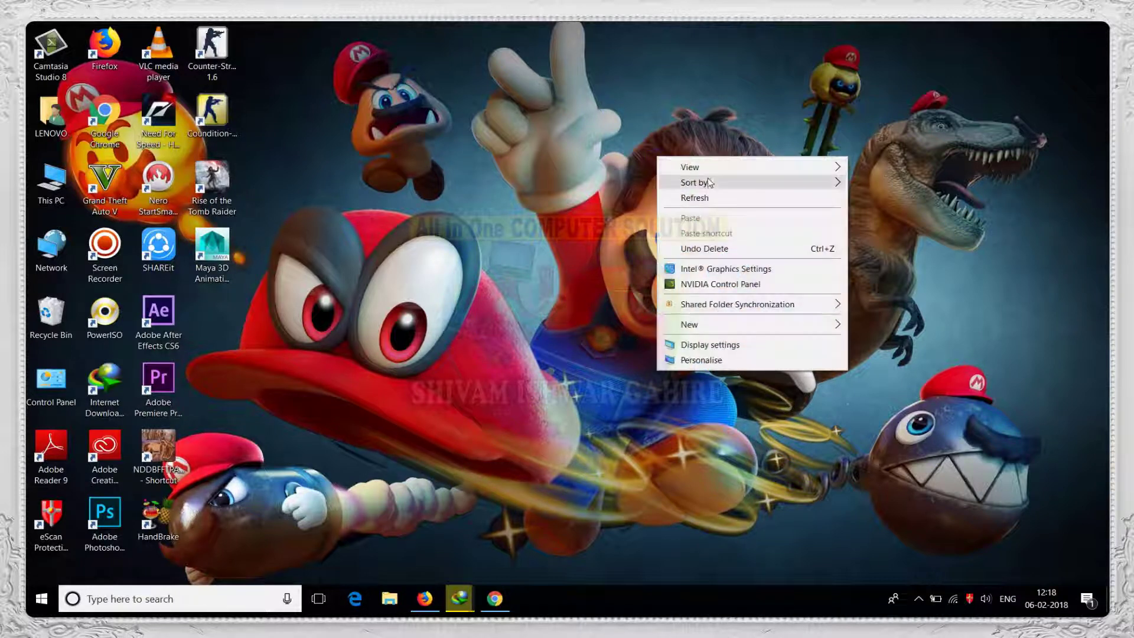
pyautogui.moveTo(704, 324)
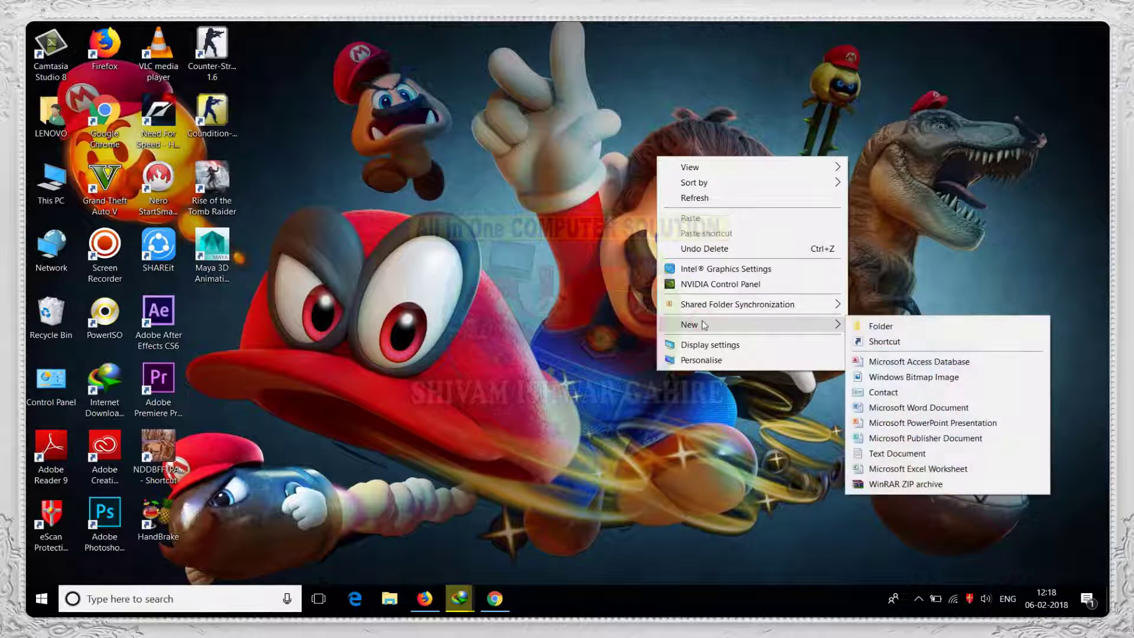
pyautogui.click(874, 342)
pyautogui.click(530, 296)
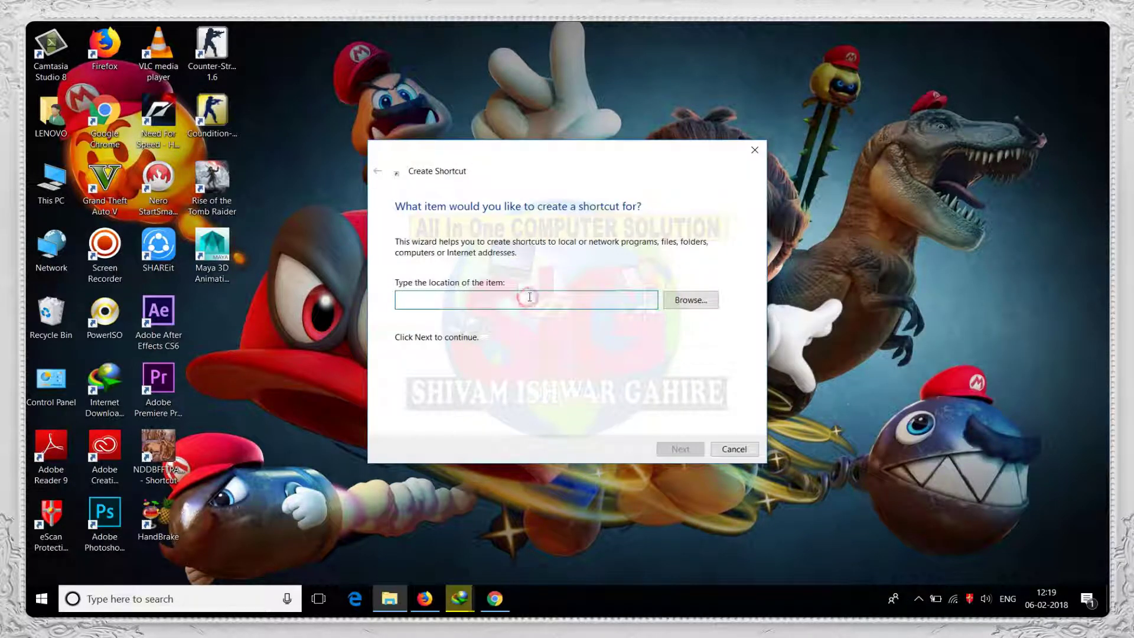
pyautogui.write('Slidetoshutdown')
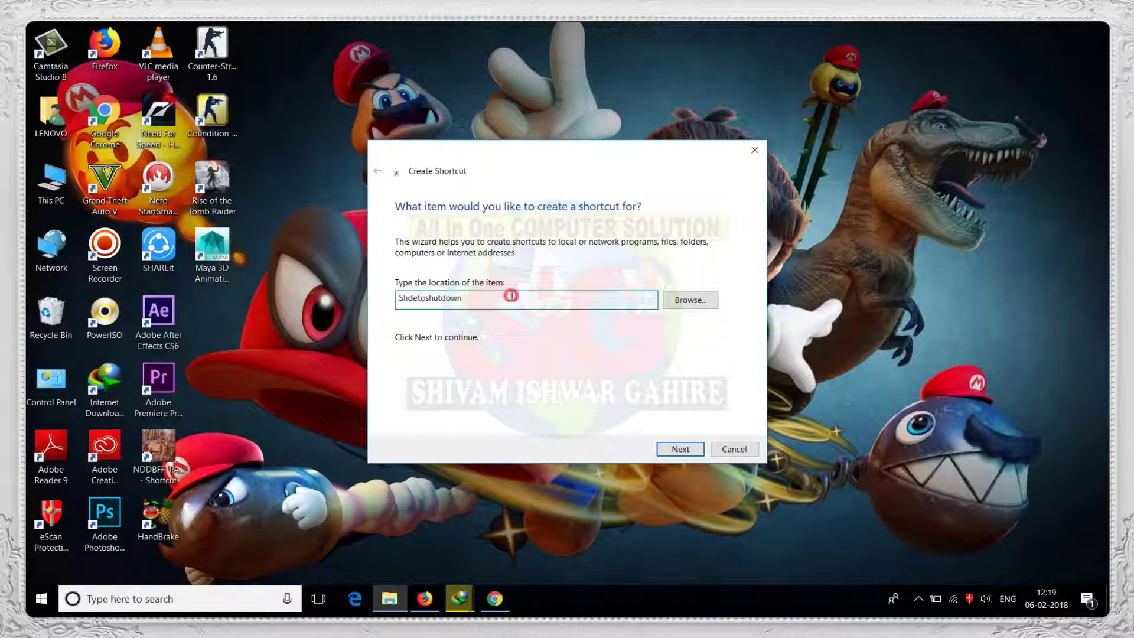
pyautogui.doubleClick(509, 296)
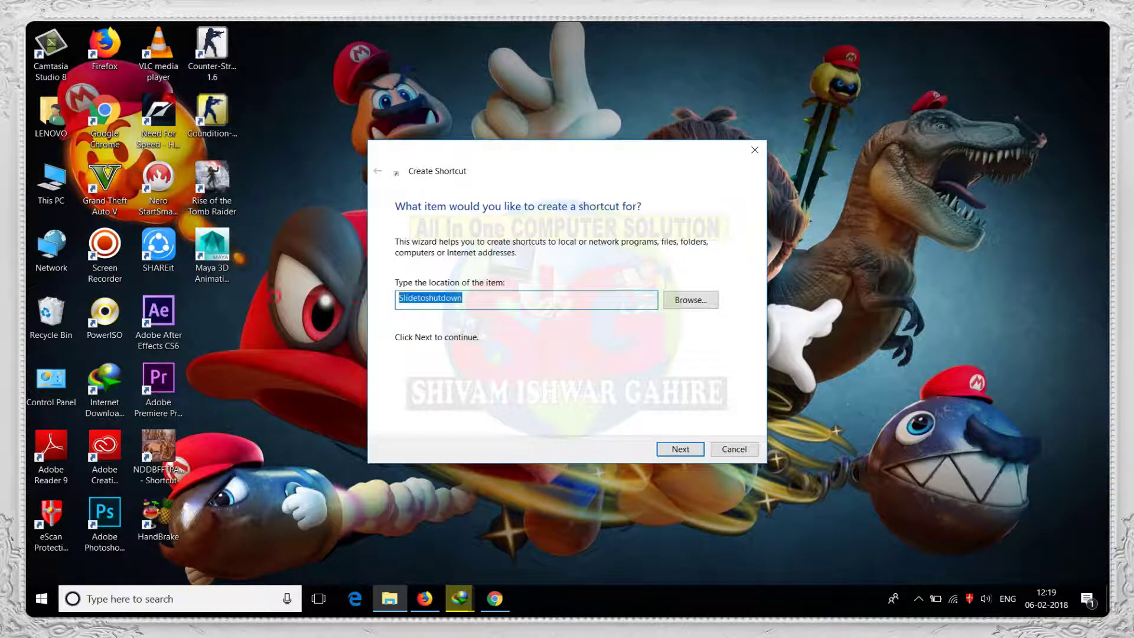
pyautogui.click(418, 302)
pyautogui.click(681, 452)
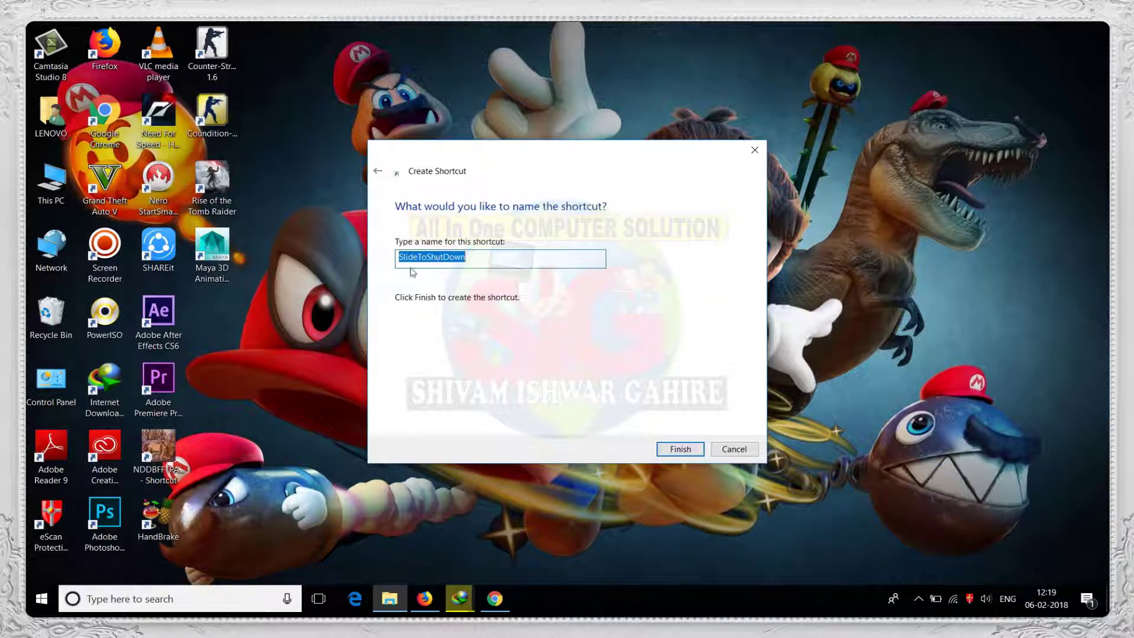
# Finish the shortcut under the name SlideToShutDown and move its icon to the desktop's upper-right corner
pyautogui.click(692, 453)
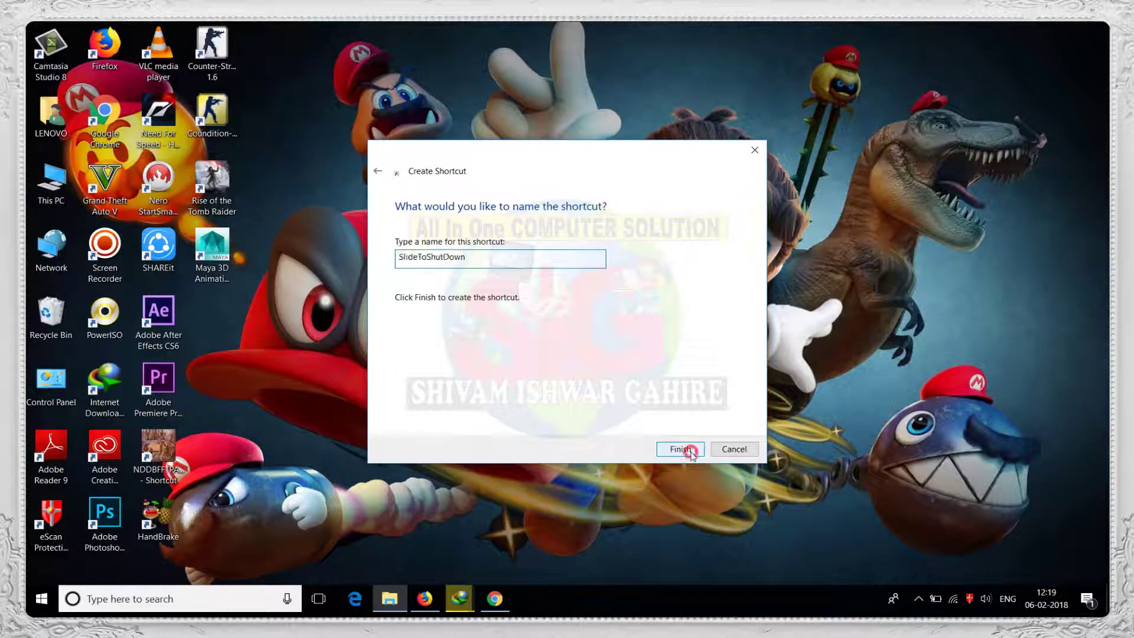
pyautogui.moveTo(693, 184); pyautogui.dragTo(1069, 51)
pyautogui.moveTo(1101, 174); pyautogui.dragTo(1075, 124)
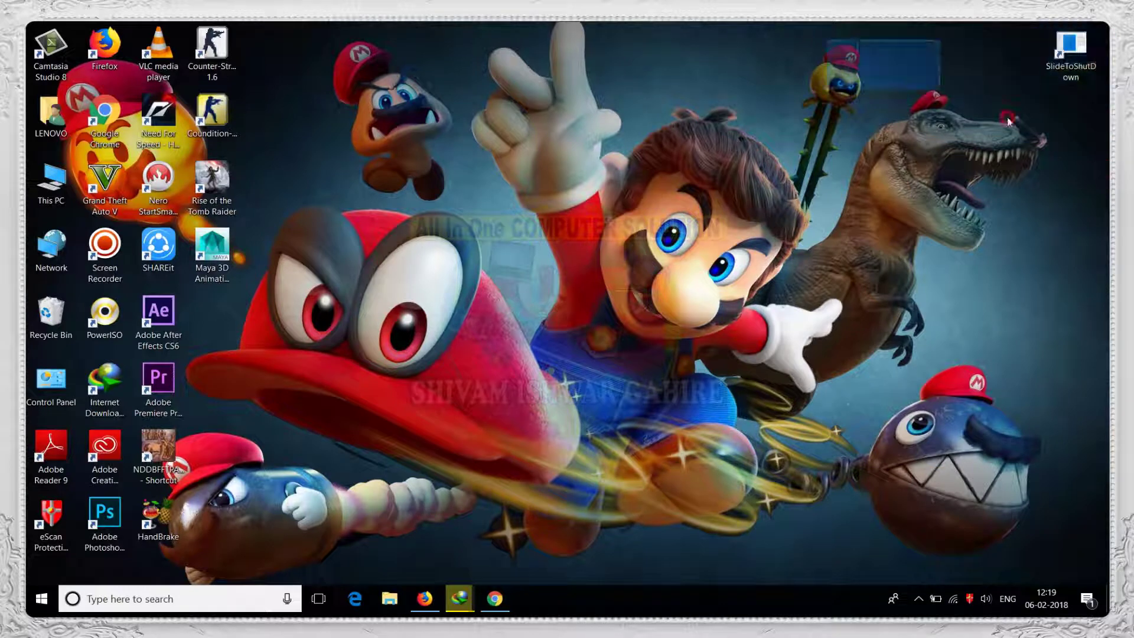
# Launch the SlideToShutDown shortcut, demonstrate the shutdown slide, dismiss it by sliding back up, and refresh the desktop
pyautogui.doubleClick(1069, 72)
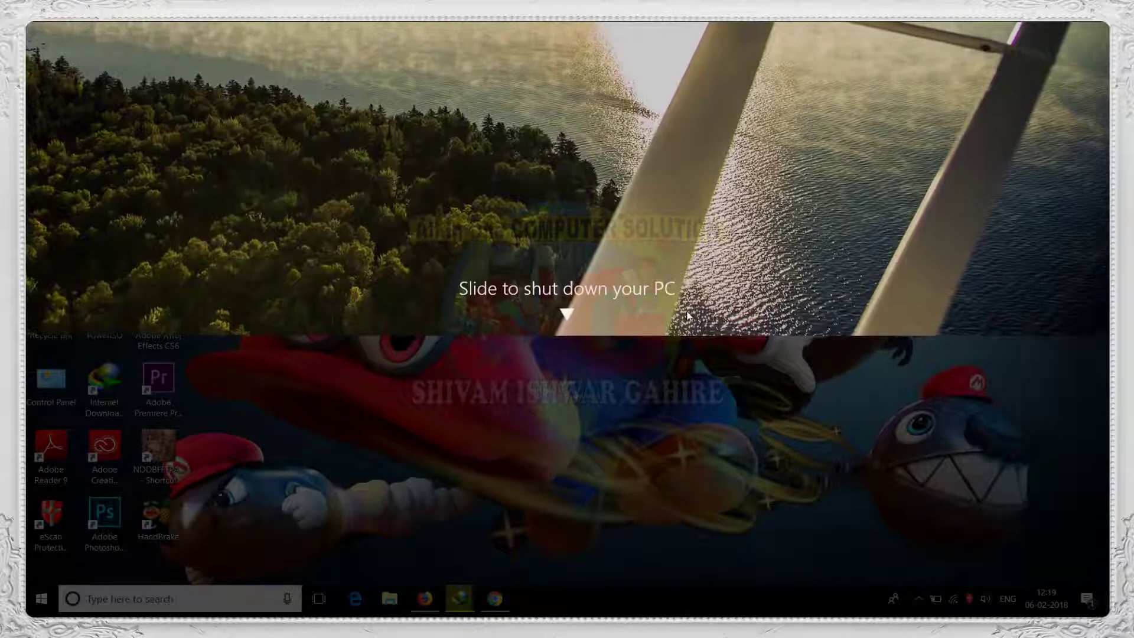
pyautogui.moveTo(544, 115); pyautogui.dragTo(554, 496)
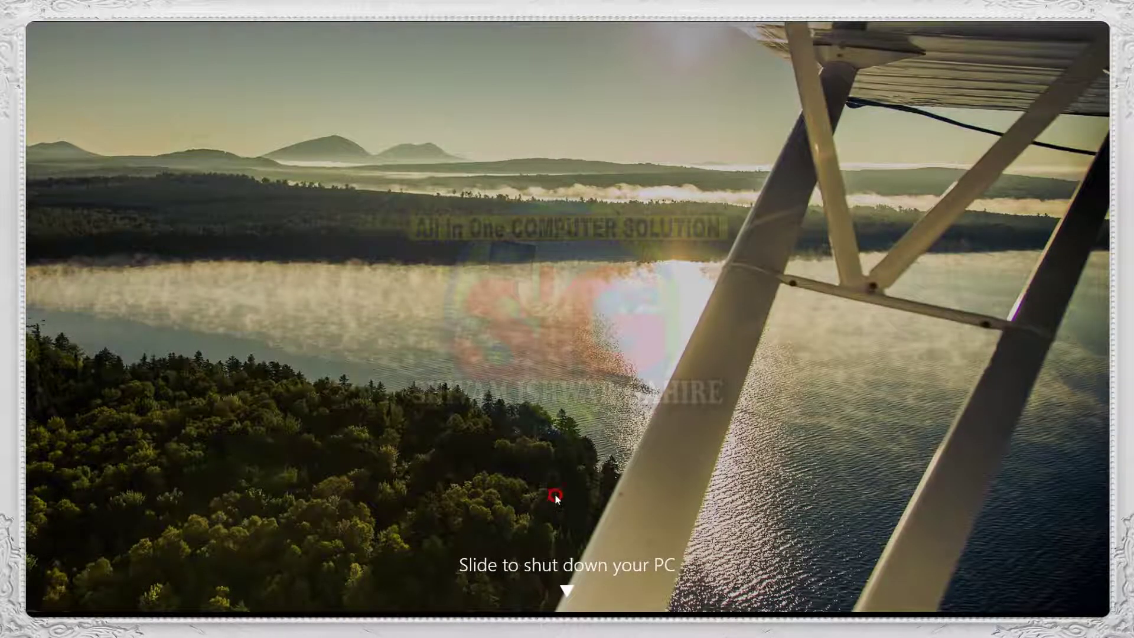
pyautogui.moveTo(554, 493); pyautogui.dragTo(586, 67)
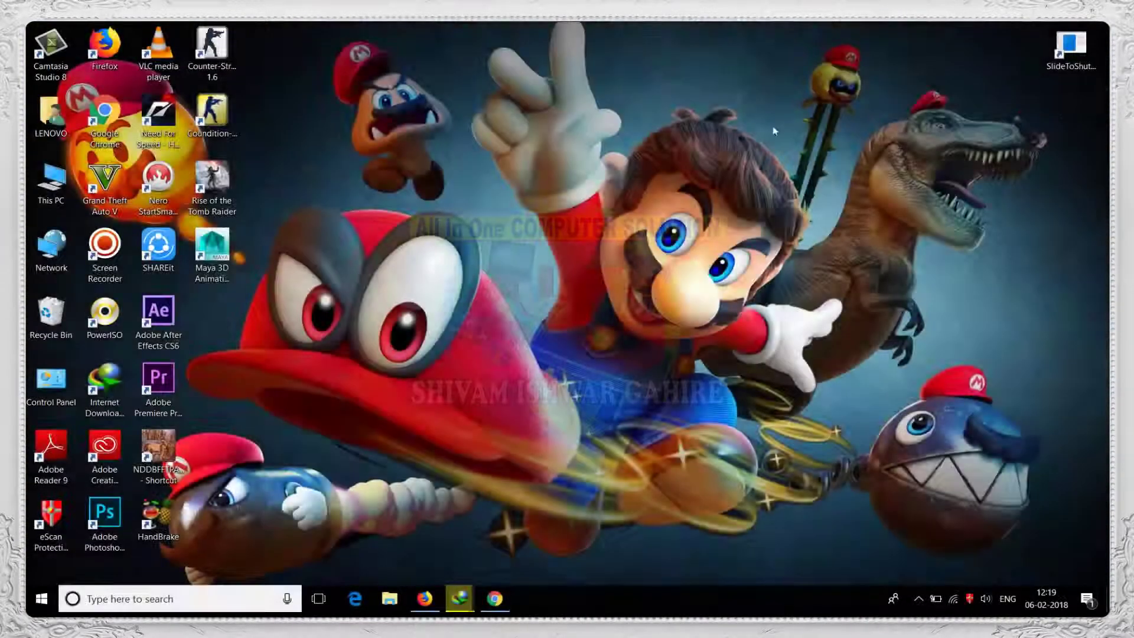
pyautogui.rightClick(422, 111)
pyautogui.click(440, 149)
# View the Start menu's power options again for comparison, close the menu, and refresh the desktop
pyautogui.click(37, 595)
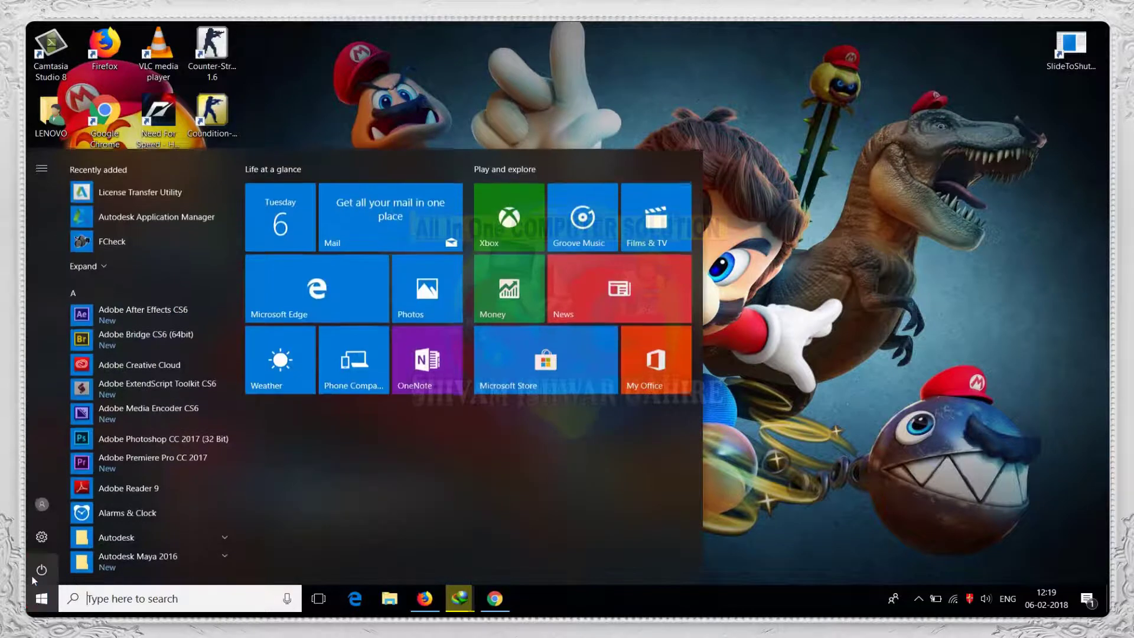
pyautogui.click(39, 570)
pyautogui.click(884, 255)
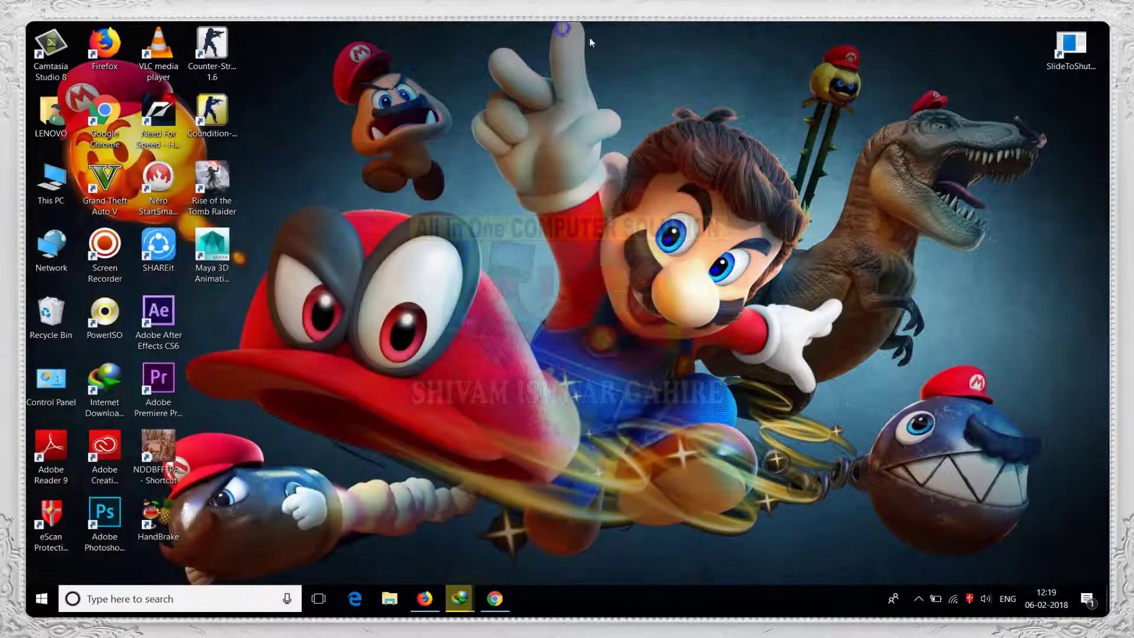
pyautogui.rightClick(564, 29)
pyautogui.click(596, 62)
# Launch the SlideToShutDown shortcut once more, cancel the shutdown by sliding it back up, and refresh the desktop
pyautogui.doubleClick(1071, 49)
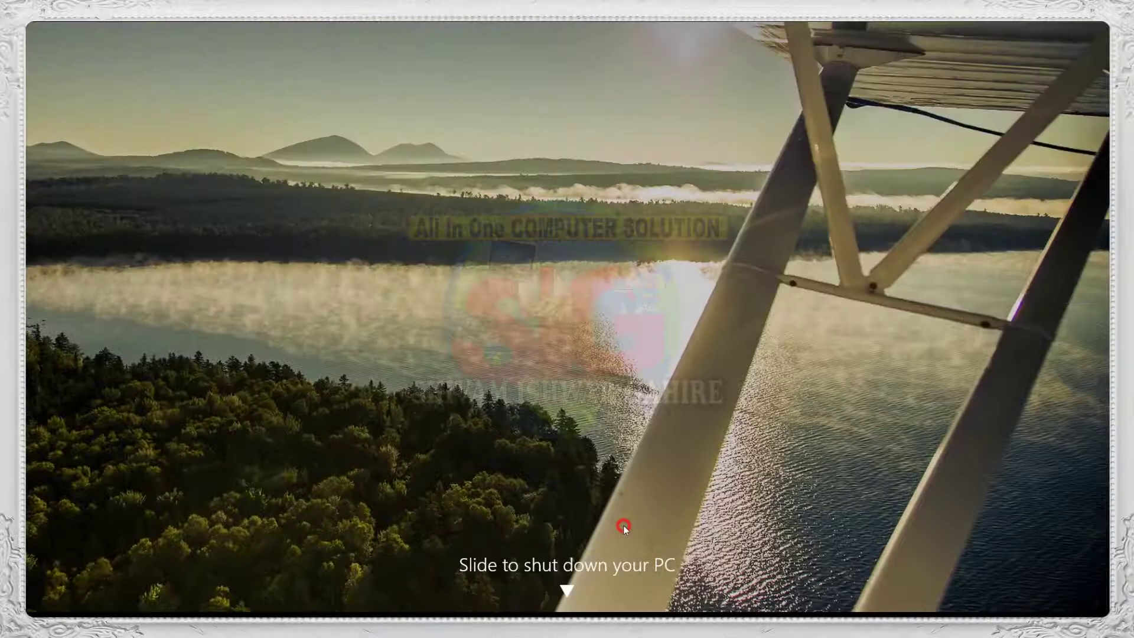
pyautogui.moveTo(622, 525); pyautogui.dragTo(648, 75)
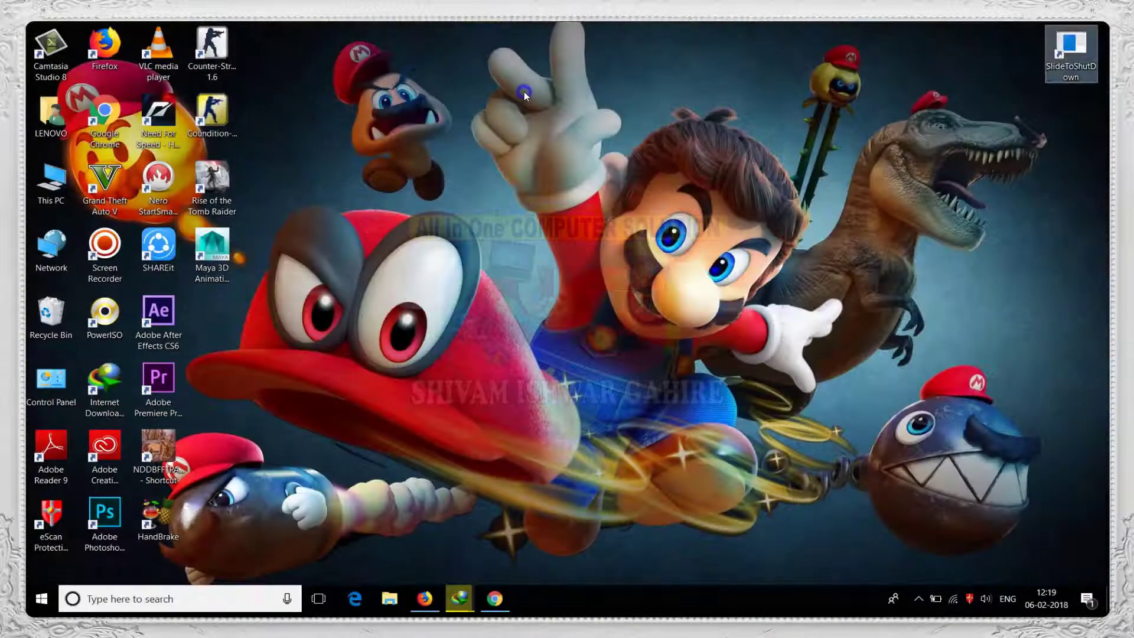
pyautogui.rightClick(523, 91)
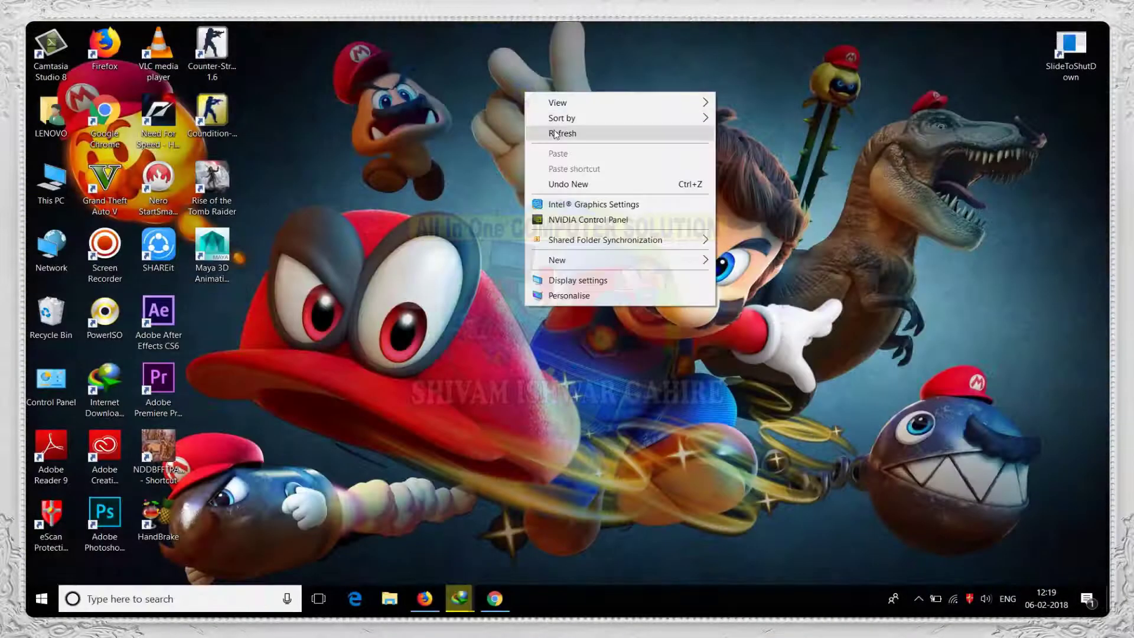
pyautogui.click(555, 132)
pyautogui.moveTo(967, 31); pyautogui.dragTo(1104, 198)
pyautogui.rightClick(639, 79)
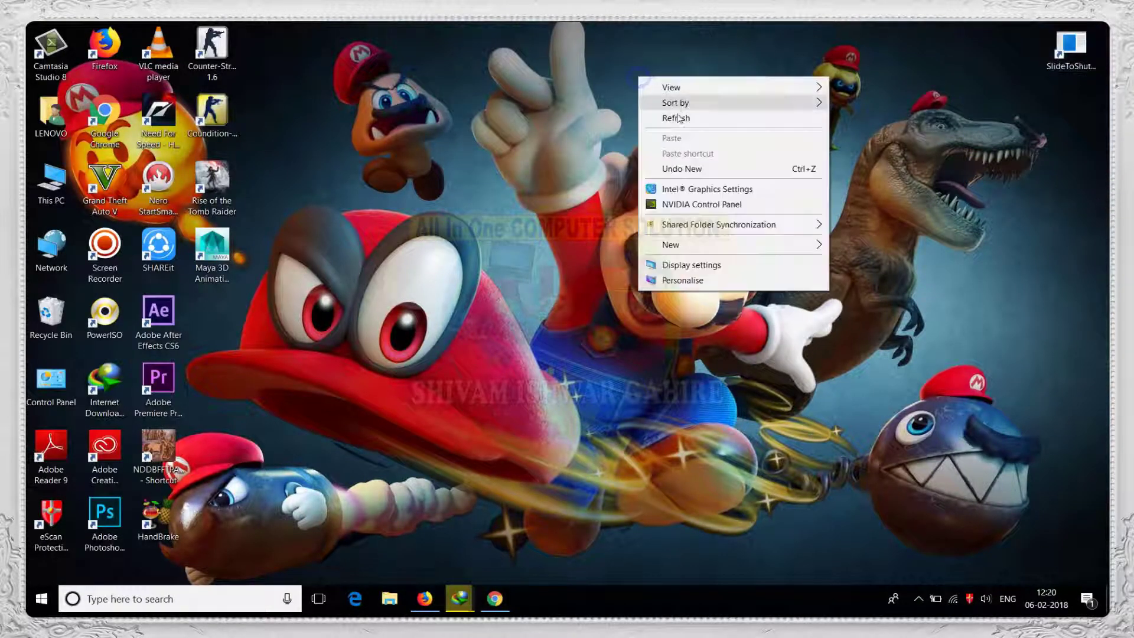
pyautogui.click(678, 121)
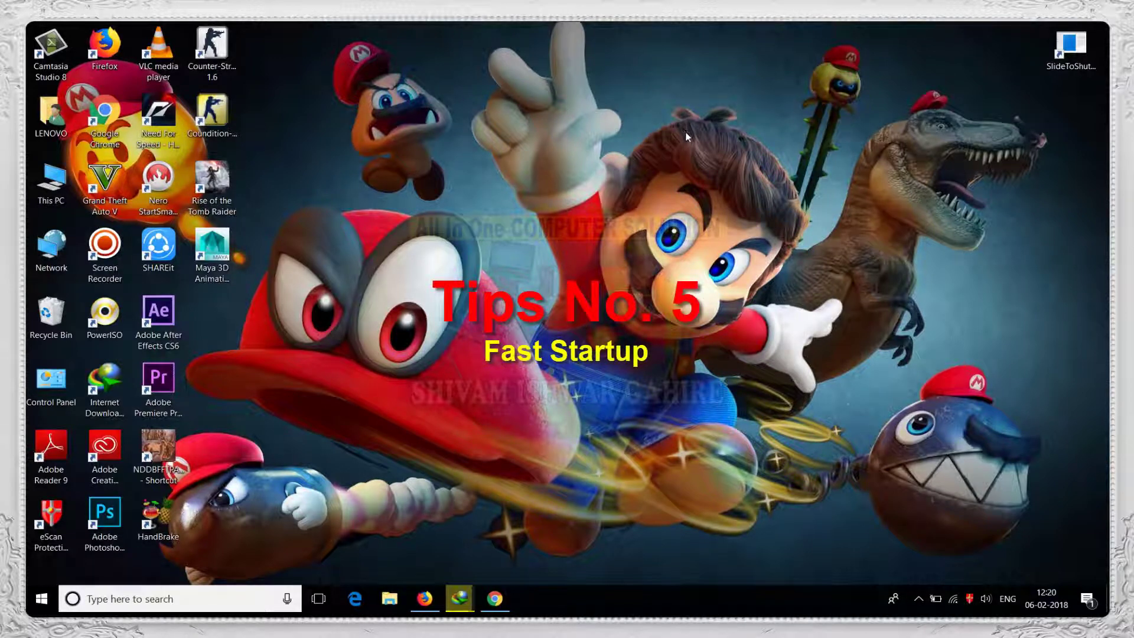
pyautogui.rightClick(511, 91)
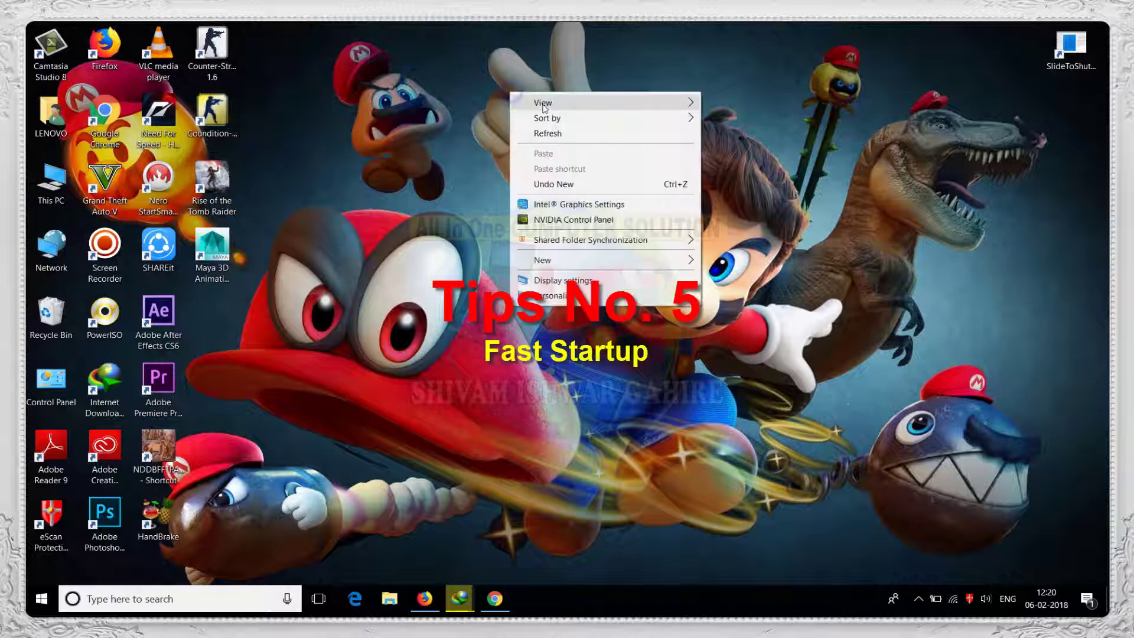
pyautogui.click(546, 133)
pyautogui.rightClick(547, 133)
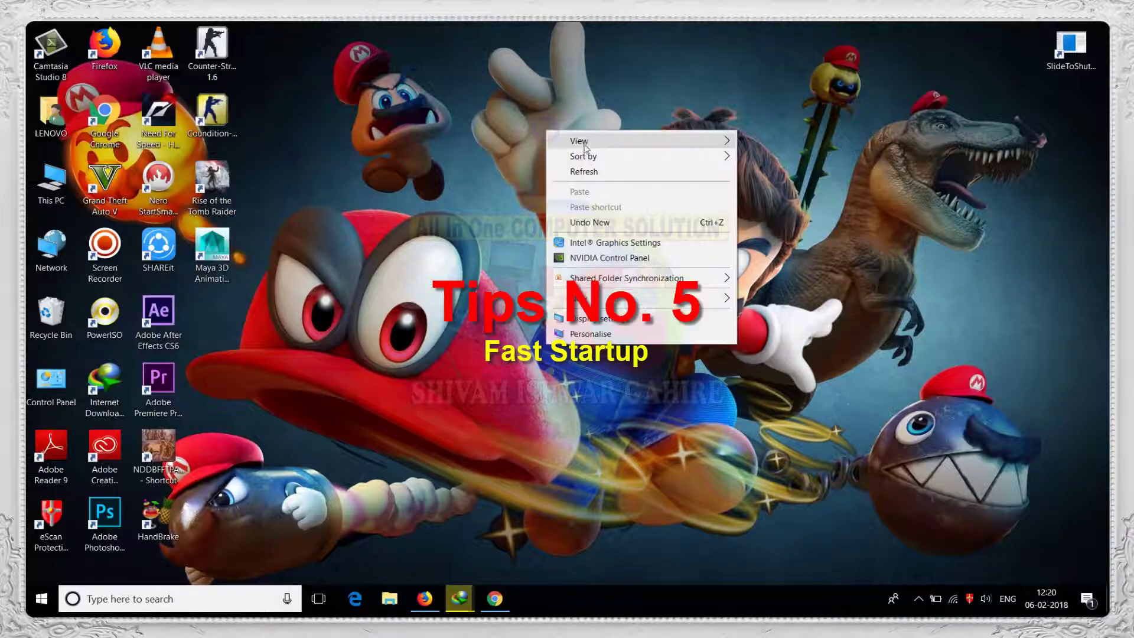
pyautogui.click(577, 170)
pyautogui.rightClick(582, 178)
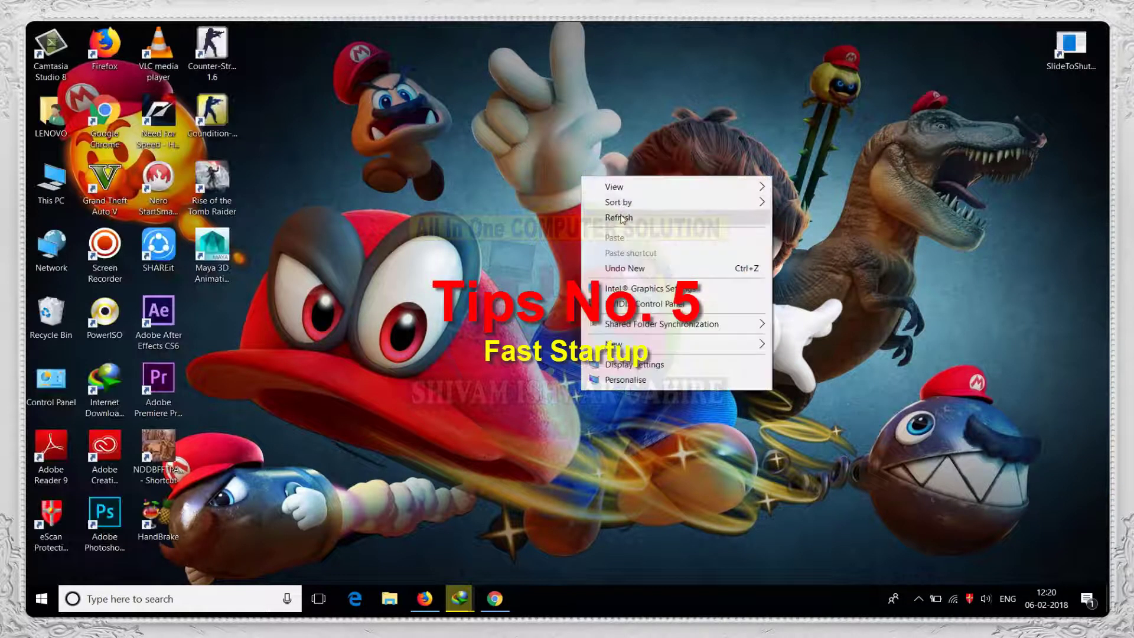
pyautogui.click(622, 219)
pyautogui.rightClick(615, 215)
pyautogui.click(649, 260)
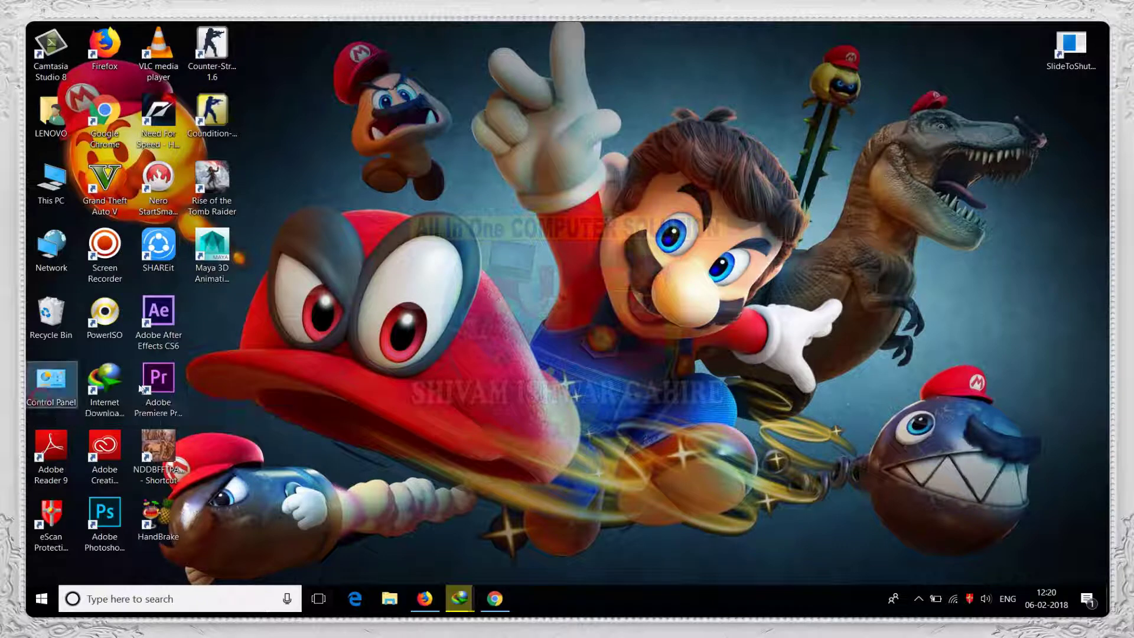
# Find and open the Control Panel through the Windows search, and open the power button settings in Power Options
pyautogui.click(167, 602)
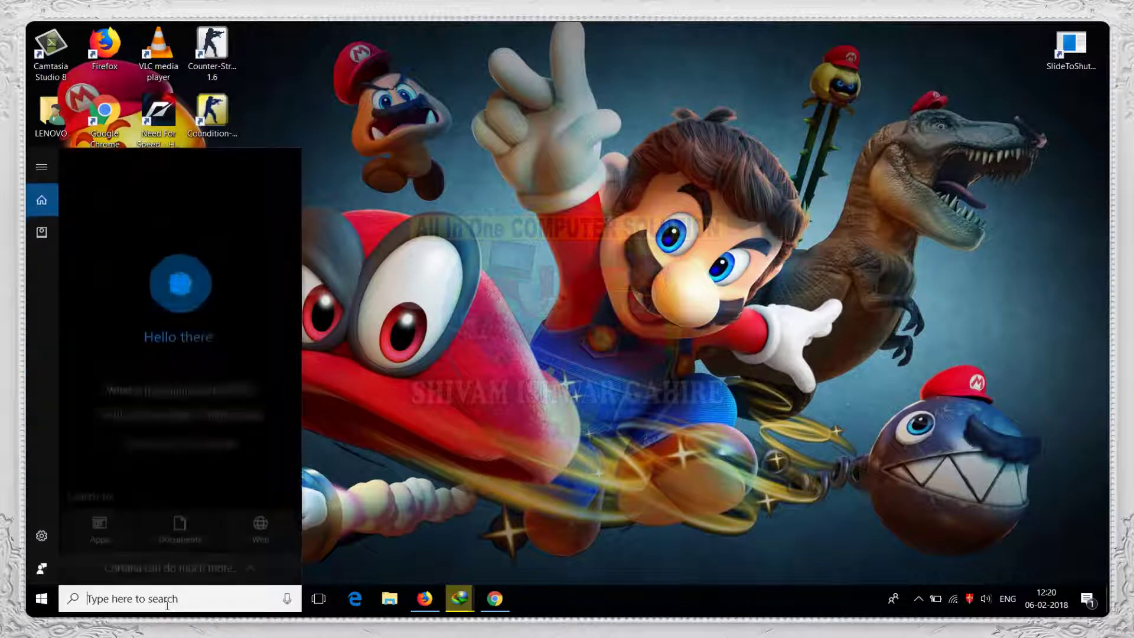
pyautogui.write('control')
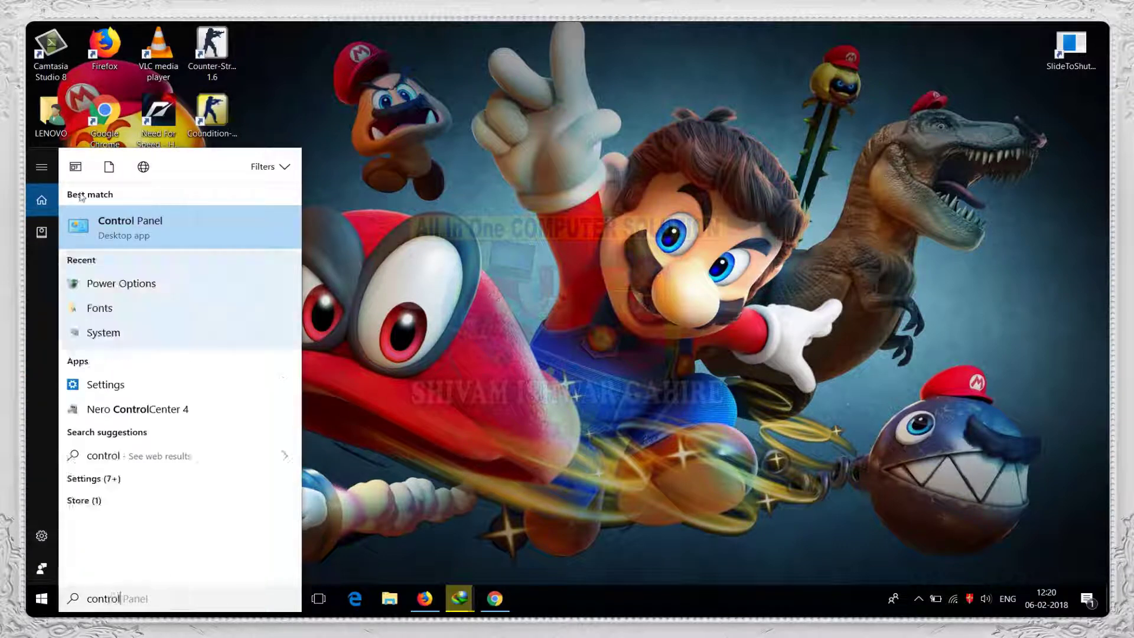
pyautogui.click(146, 236)
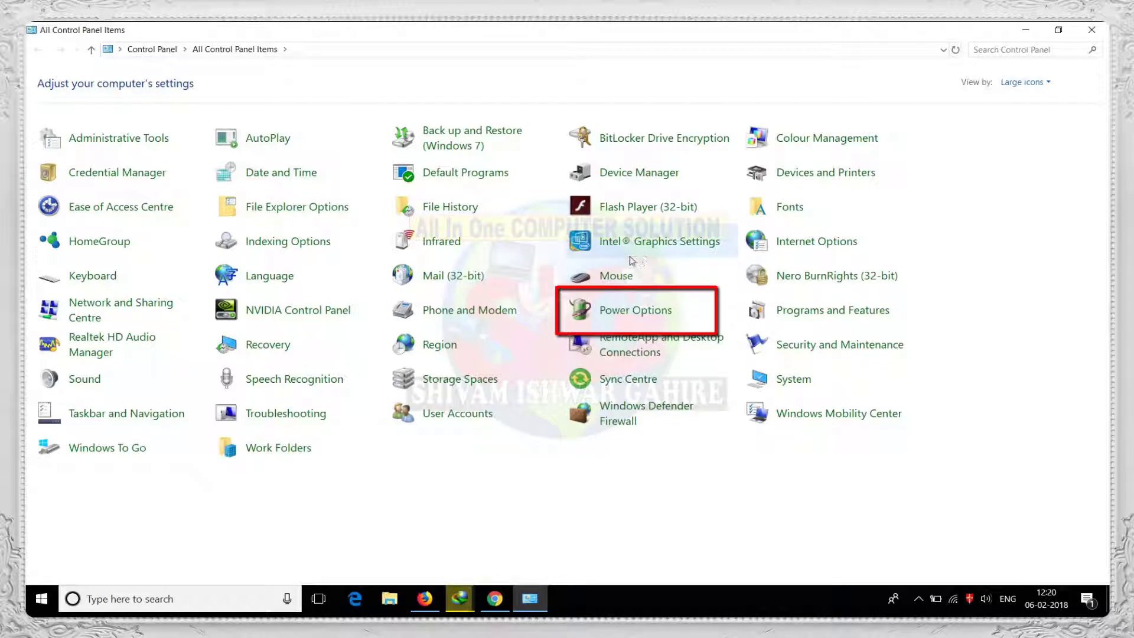
pyautogui.click(626, 311)
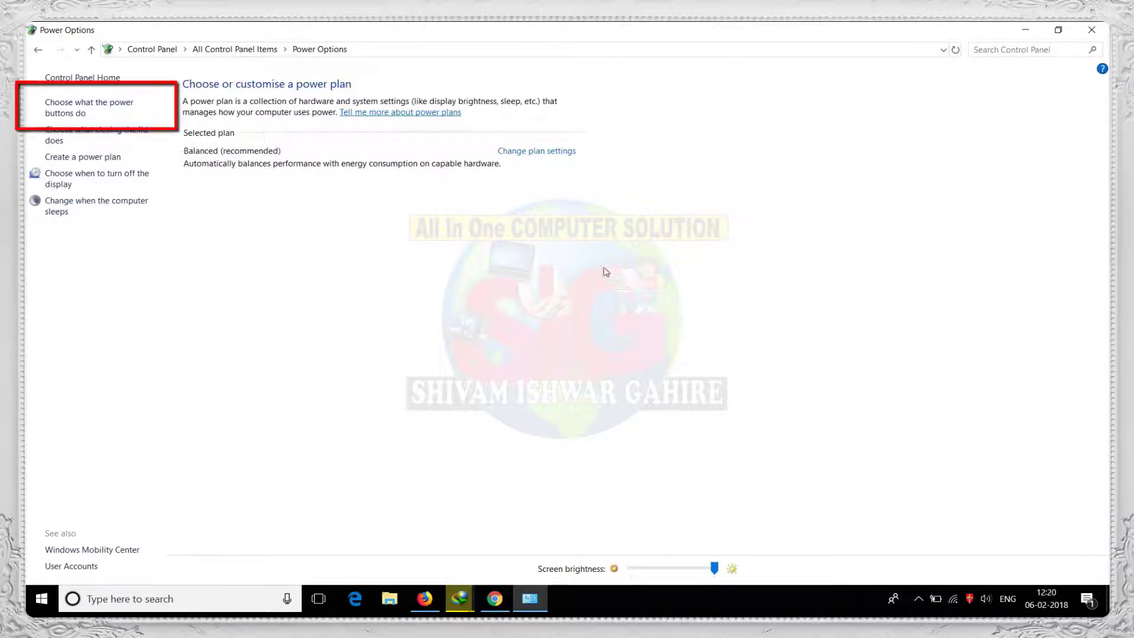
pyautogui.click(50, 105)
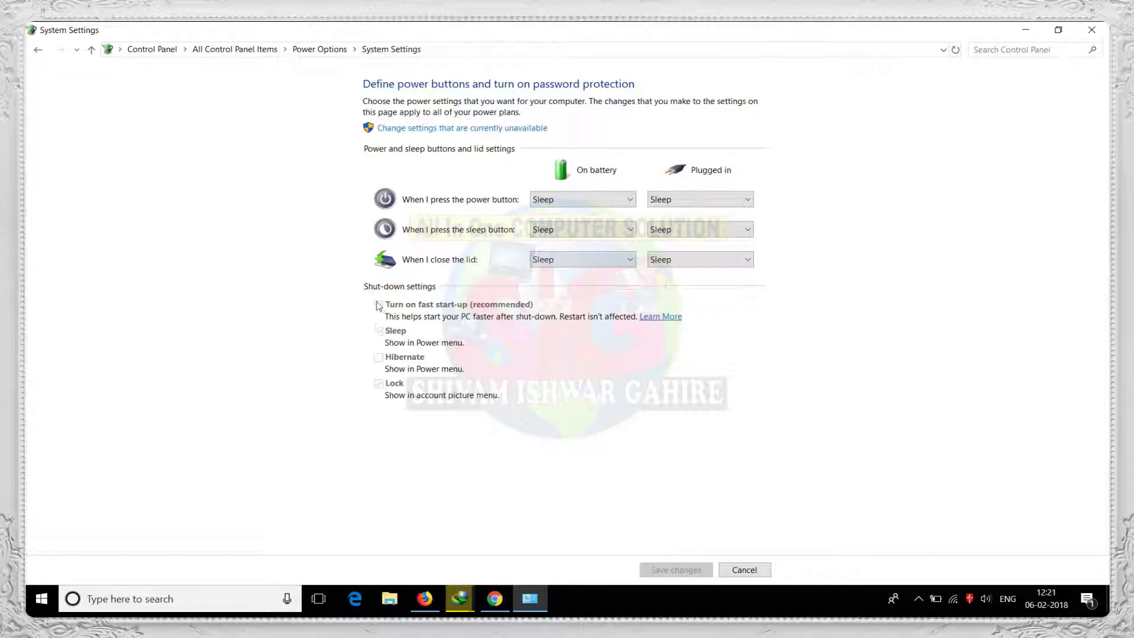
# Unlock the unavailable shut-down settings, toggle fast start-up off and back on, and close Power Options without saving
pyautogui.click(412, 129)
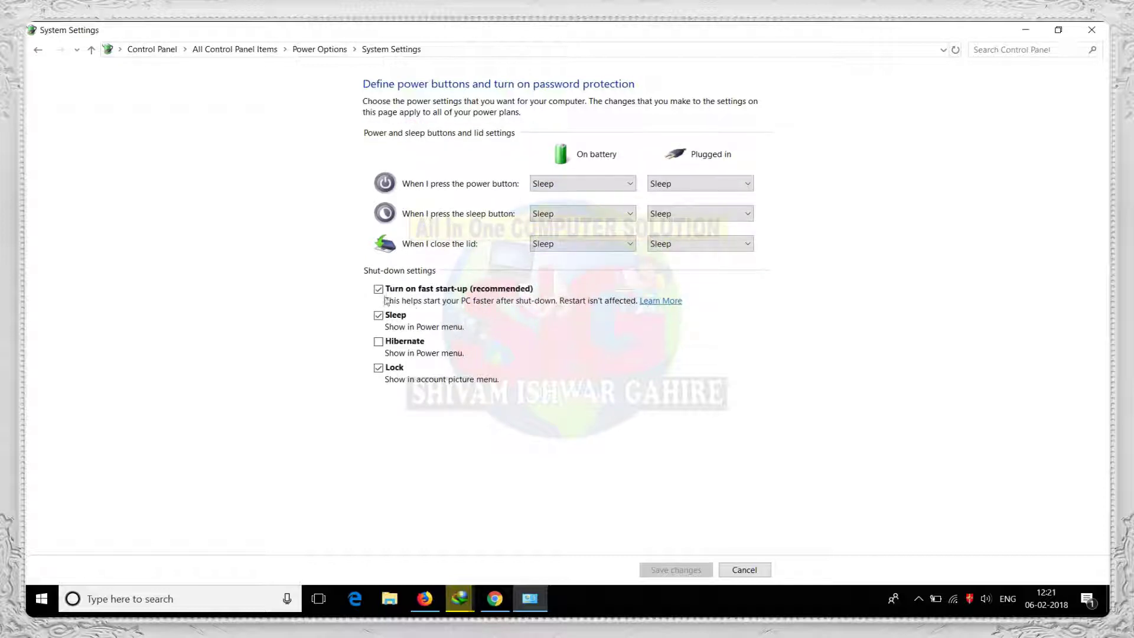
pyautogui.click(379, 289)
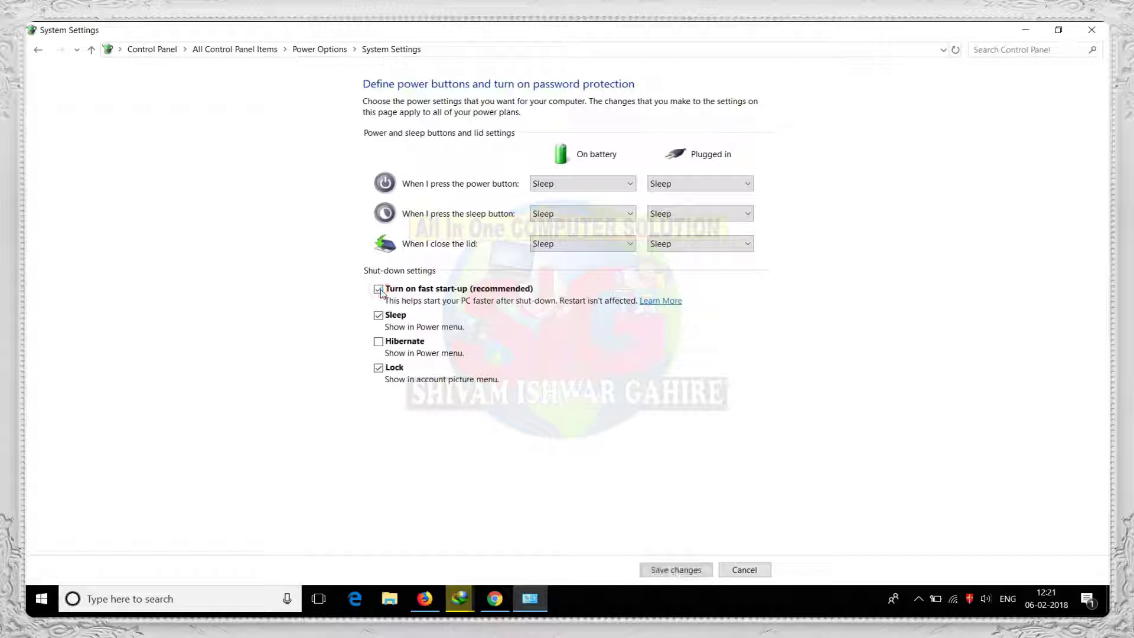
pyautogui.click(379, 289)
pyautogui.click(39, 51)
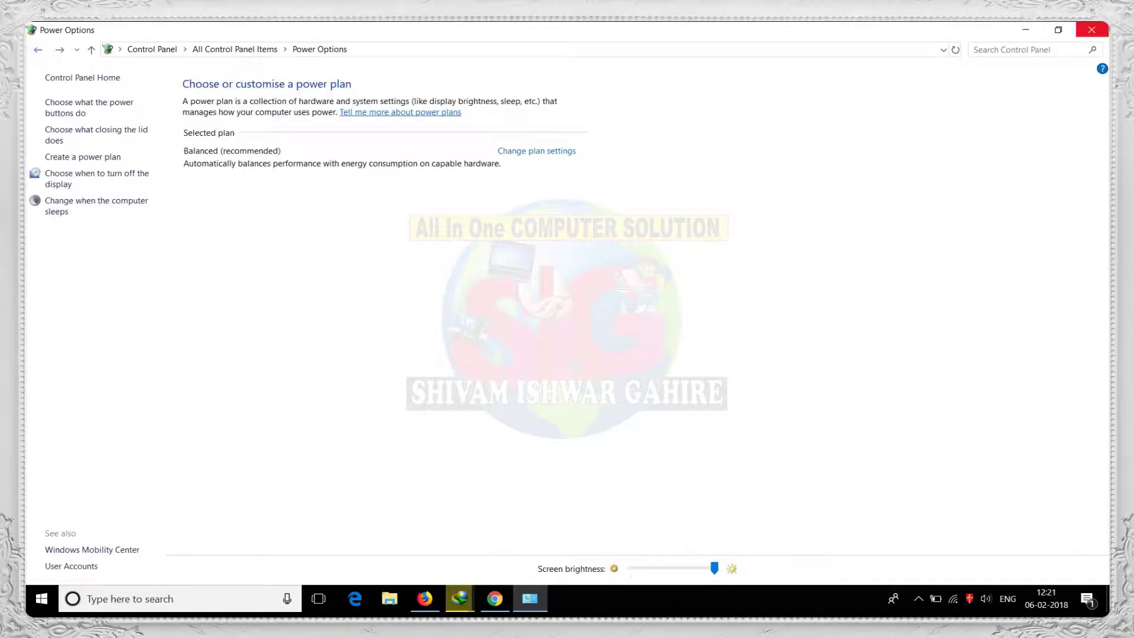
pyautogui.click(1078, 27)
# Refresh the desktop several times in a row
pyautogui.rightClick(583, 69)
pyautogui.click(621, 98)
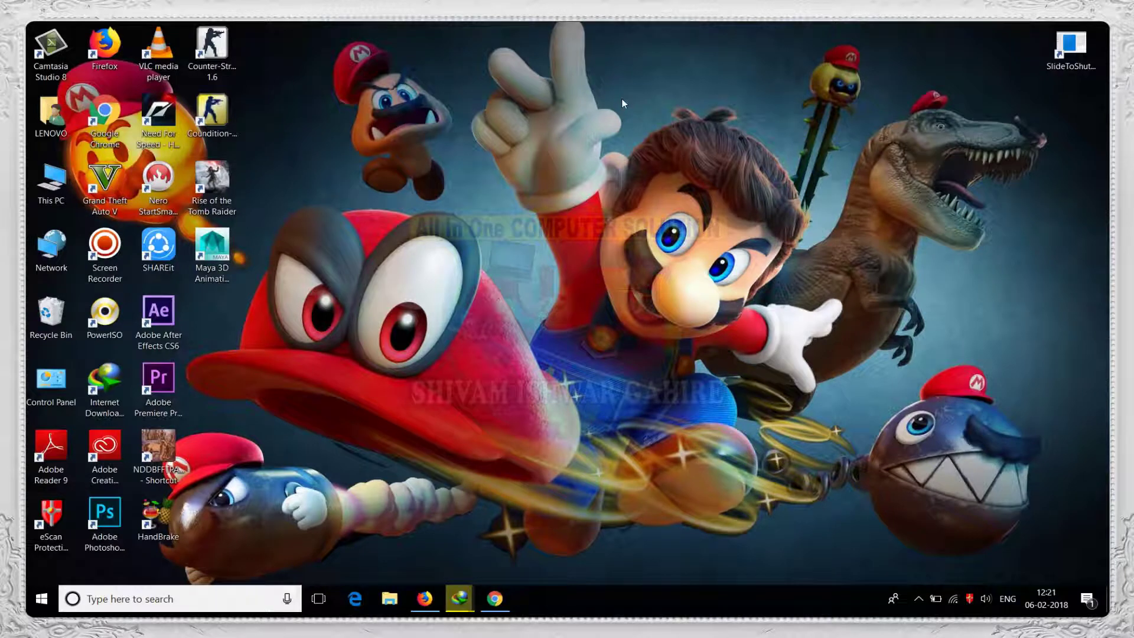
pyautogui.rightClick(665, 114)
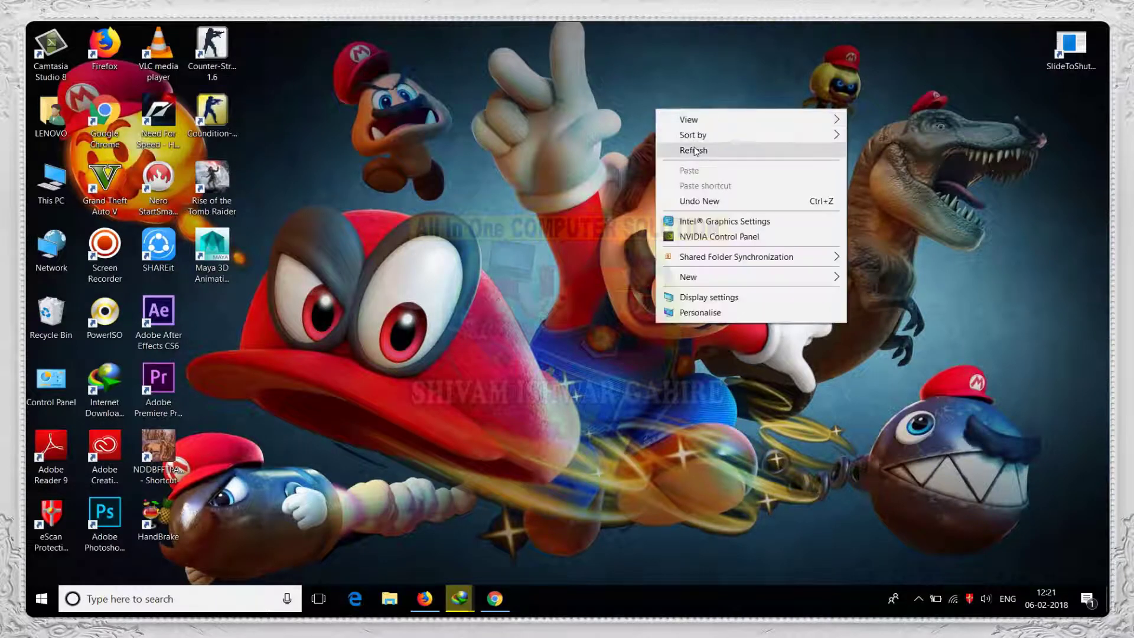
pyautogui.click(691, 149)
pyautogui.rightClick(696, 147)
pyautogui.click(725, 189)
pyautogui.rightClick(481, 58)
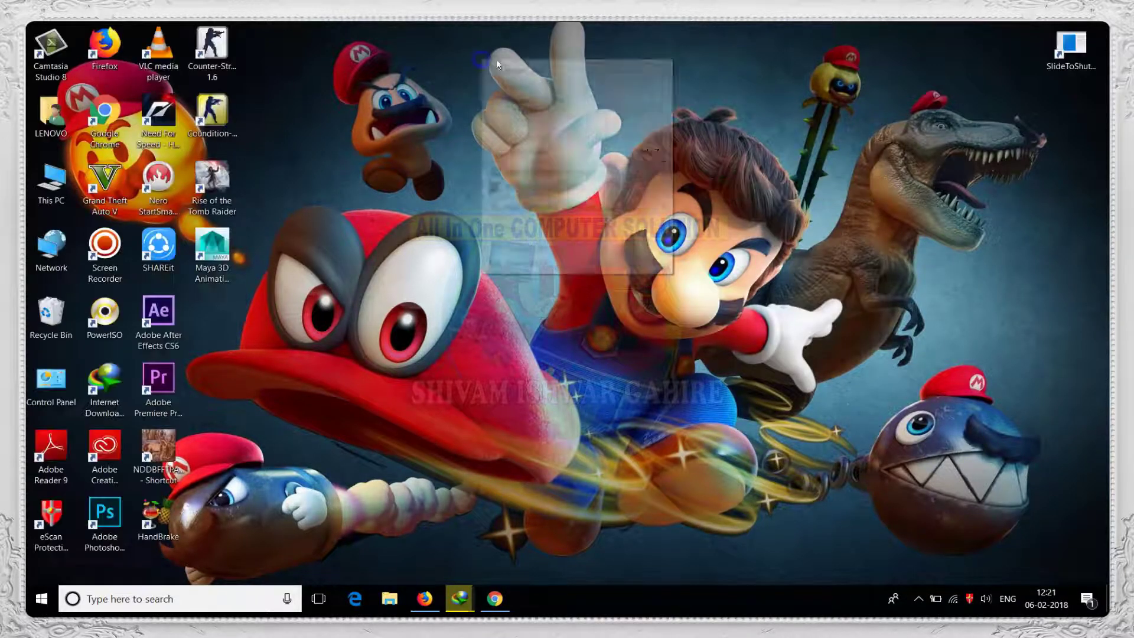
pyautogui.click(514, 99)
pyautogui.rightClick(522, 99)
pyautogui.click(558, 142)
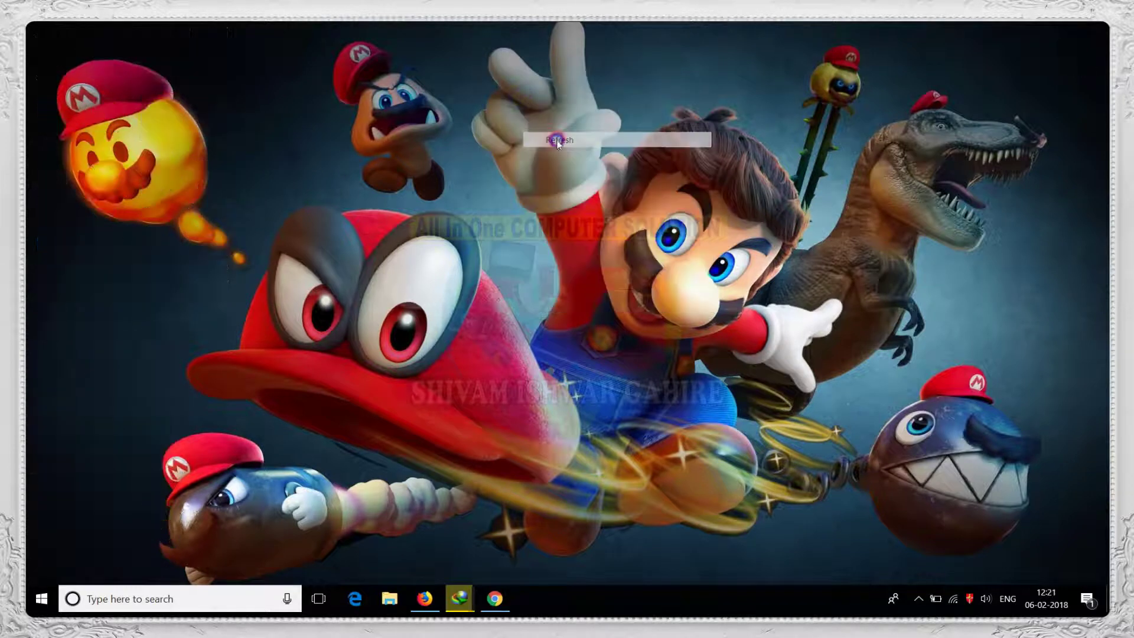
pyautogui.rightClick(557, 139)
pyautogui.click(583, 183)
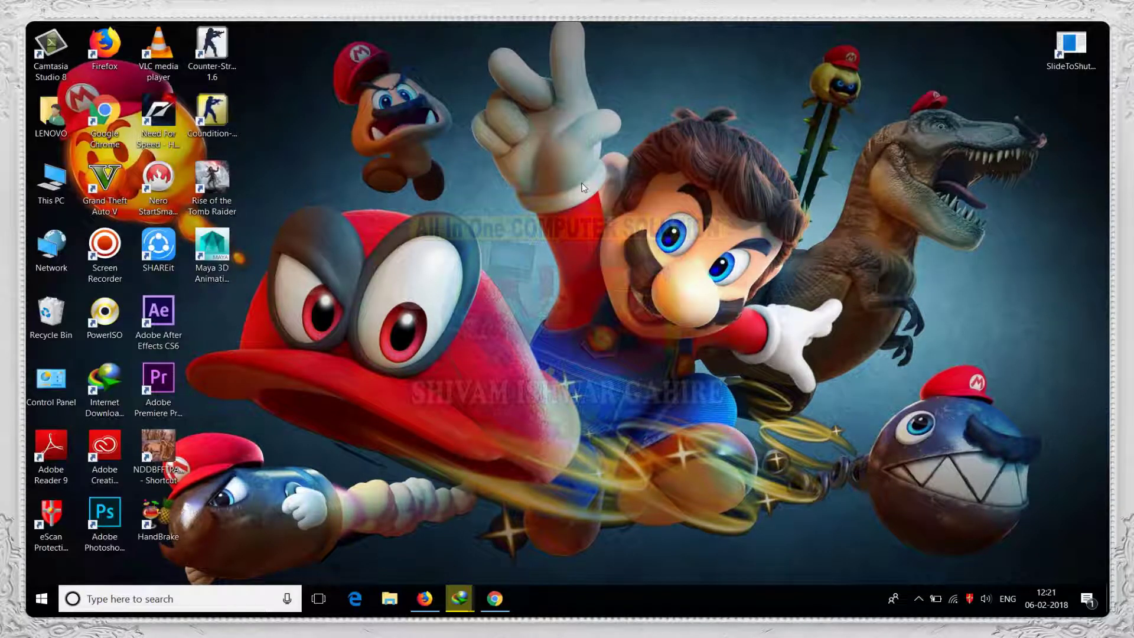
pyautogui.rightClick(571, 163)
pyautogui.click(610, 206)
# Refresh the desktop a few more times and switch to Chrome with the All In One Computer Solution YouTube channel
pyautogui.rightClick(407, 102)
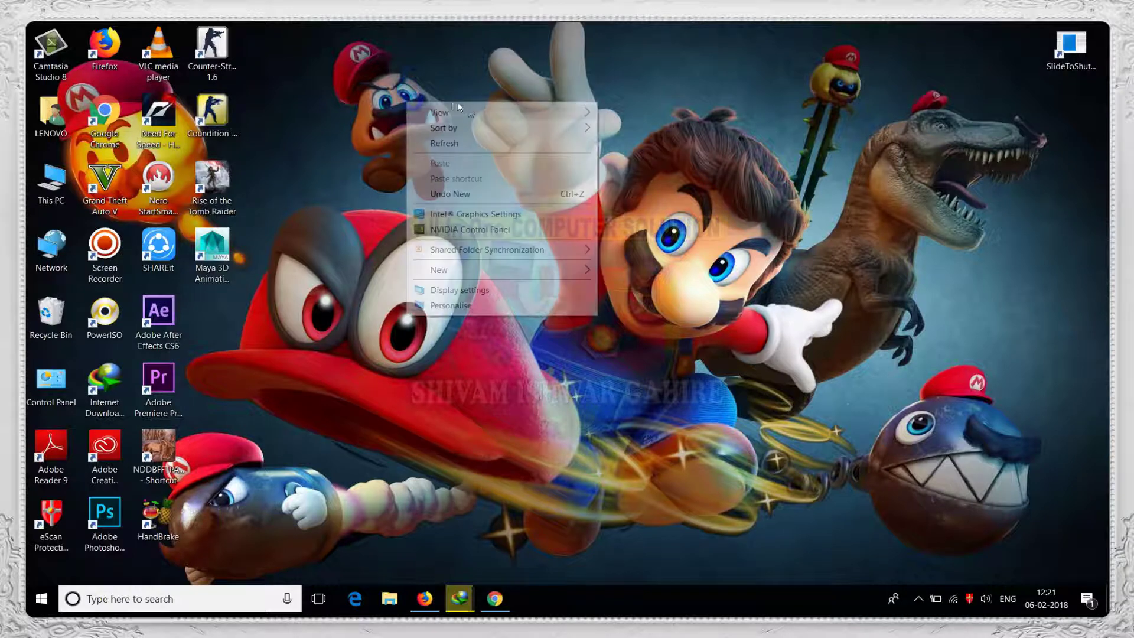
pyautogui.click(469, 140)
pyautogui.rightClick(462, 135)
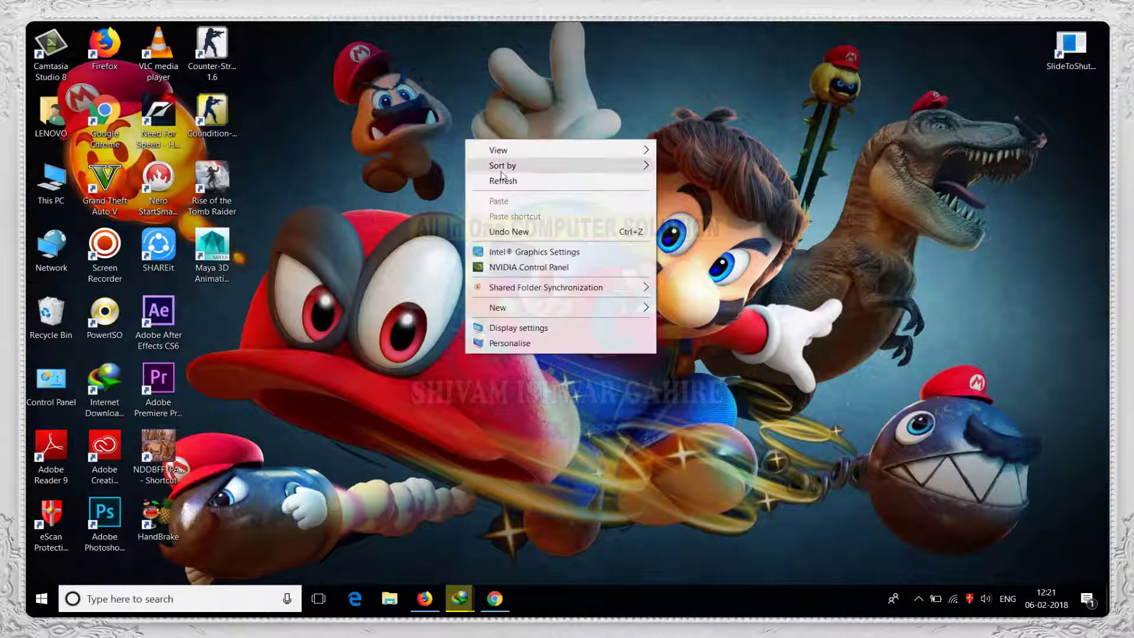
pyautogui.click(498, 176)
pyautogui.rightClick(502, 176)
pyautogui.click(525, 218)
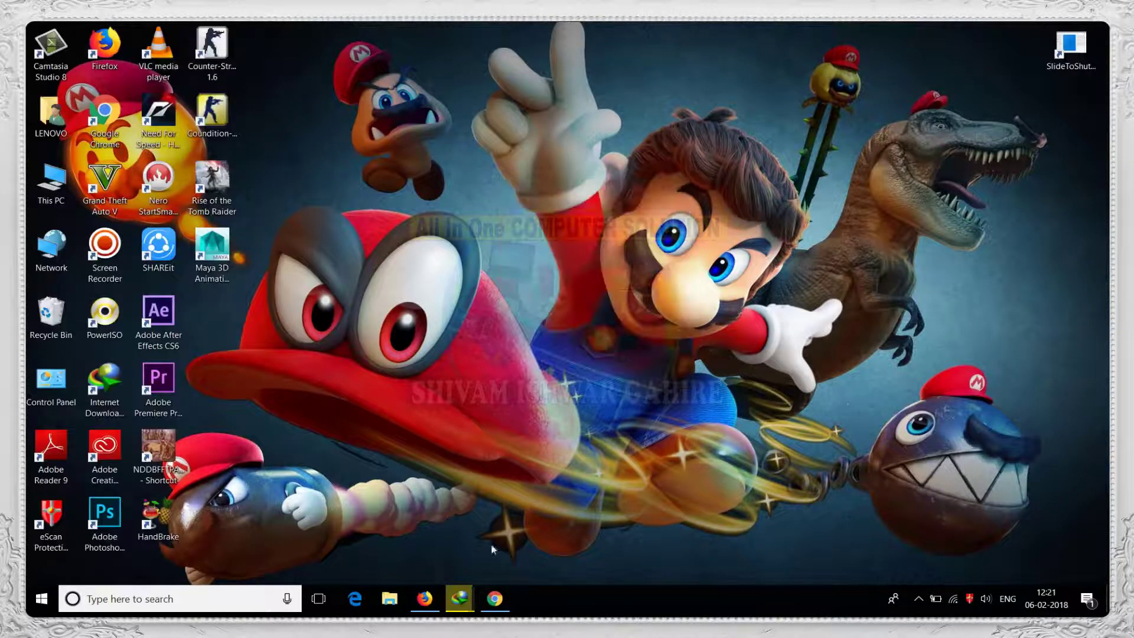
pyautogui.click(494, 598)
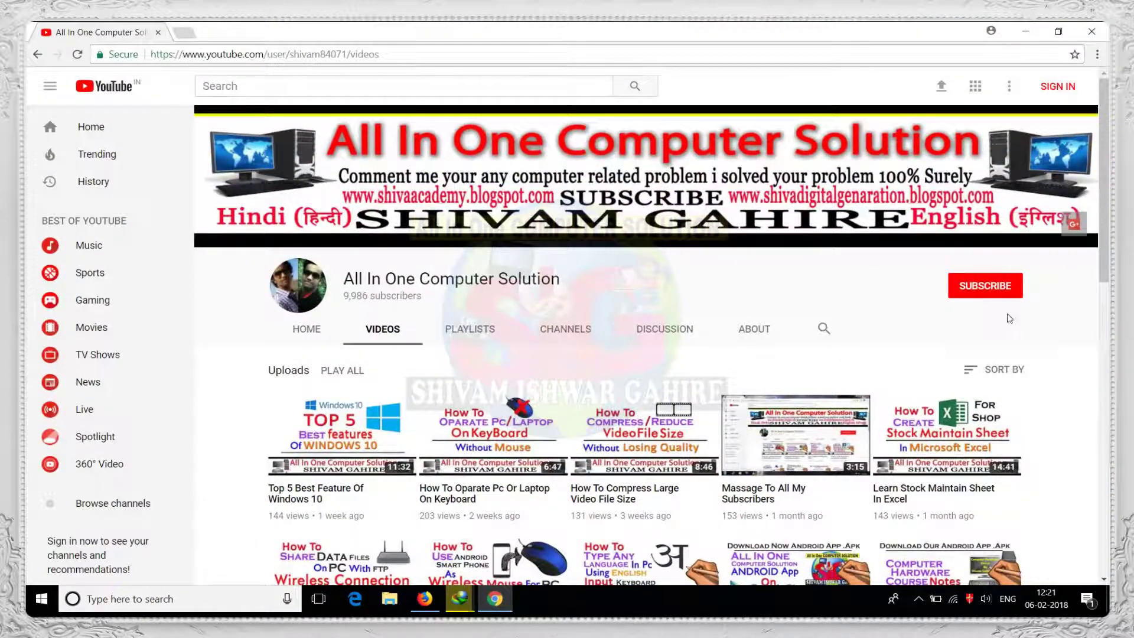